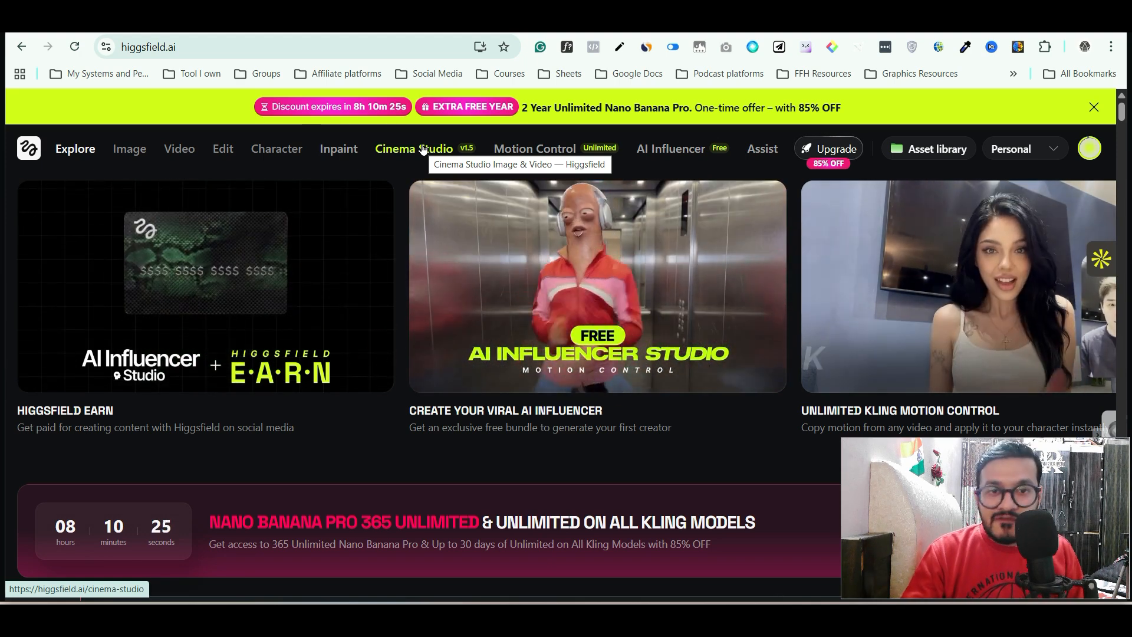
- Open Cinema Studio and preview the project's generated family and office video clips
click(428, 149)
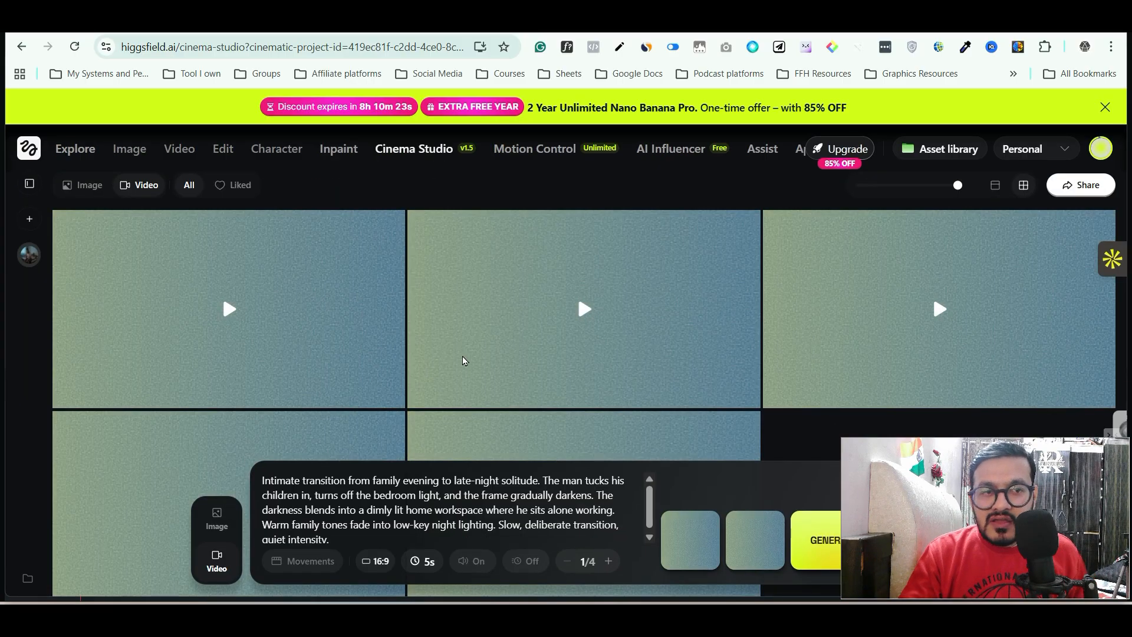
mouse_move(462, 360)
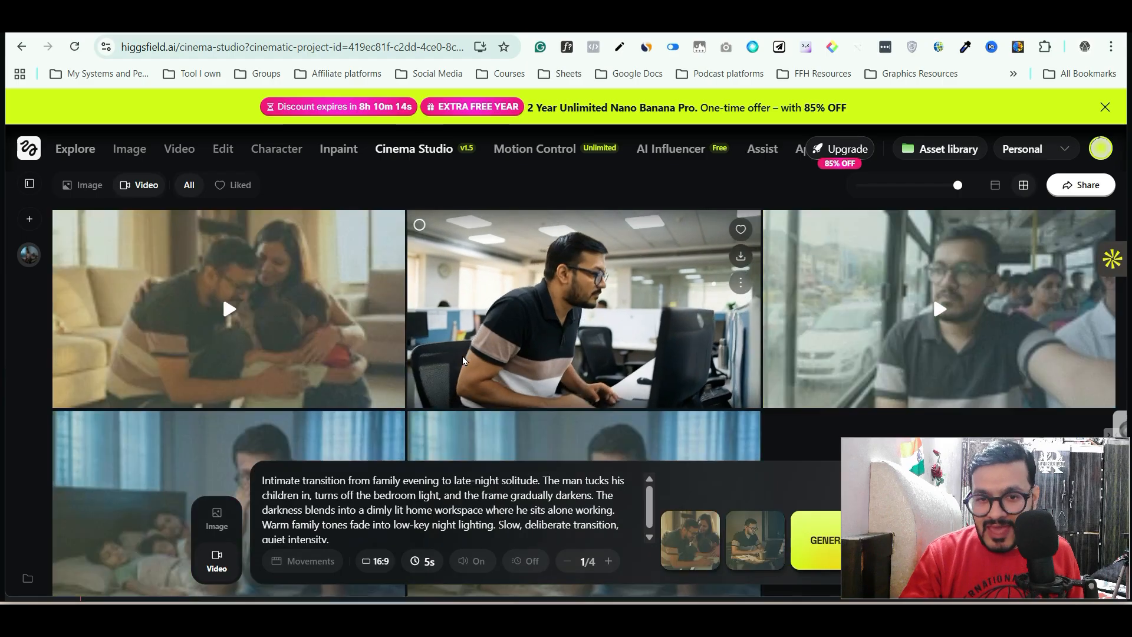
mouse_move(354, 297)
mouse_move(556, 265)
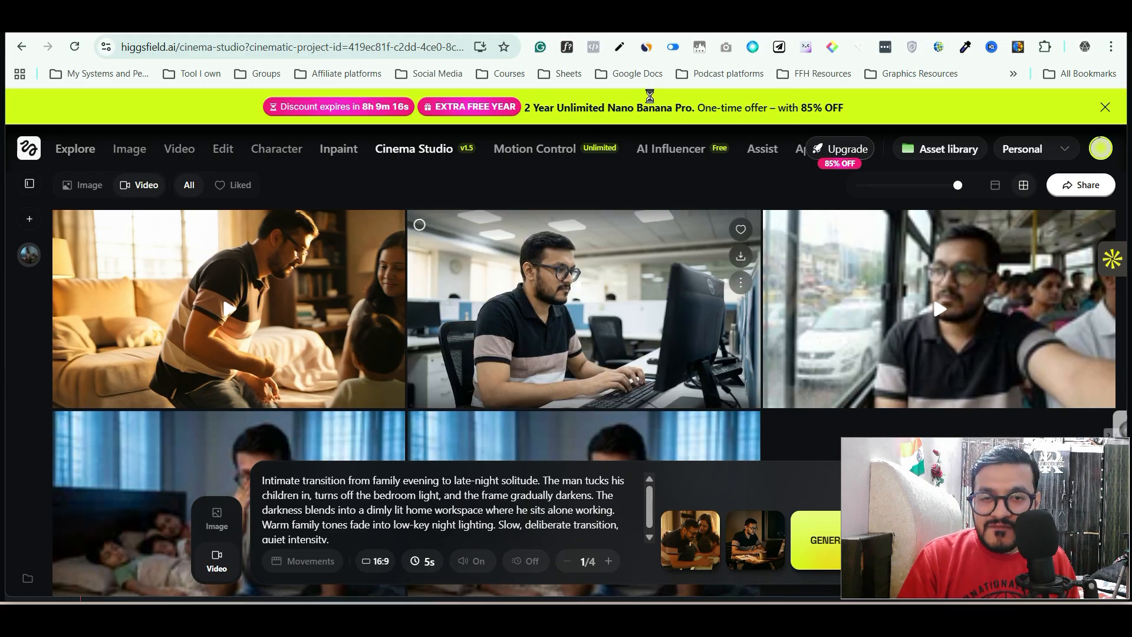
- Switch to the AI Image Prompt Writer chat in ChatGPT and review the short-film request, character lock and five scene prompts
scroll(649, 96, down, 3)
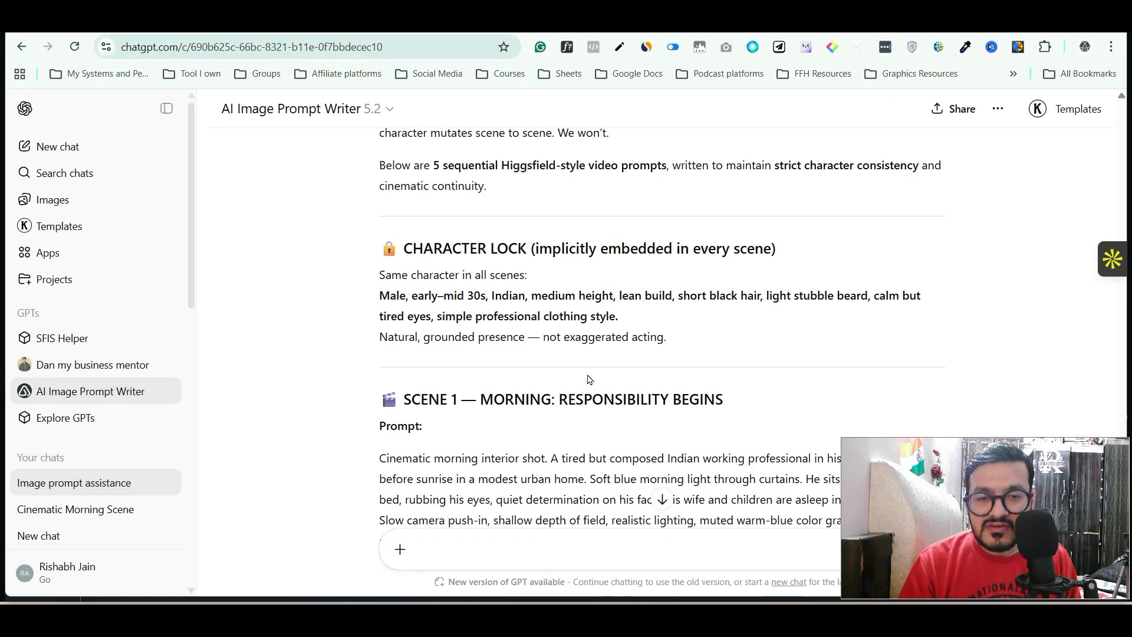
scroll(588, 379, up, 5)
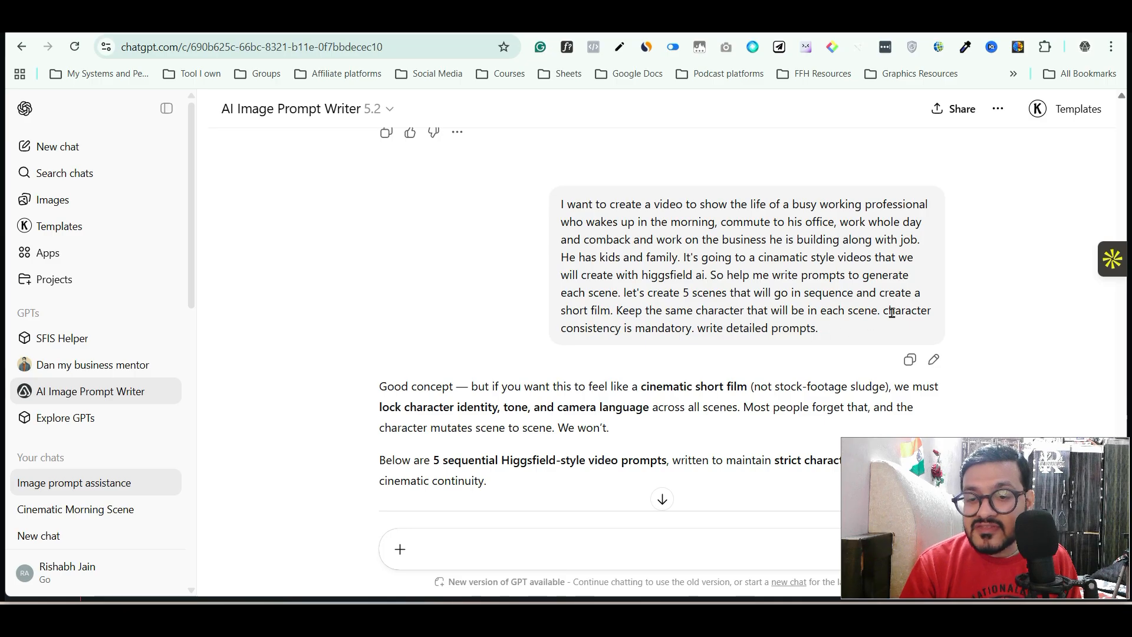
scroll(742, 344, down, 1)
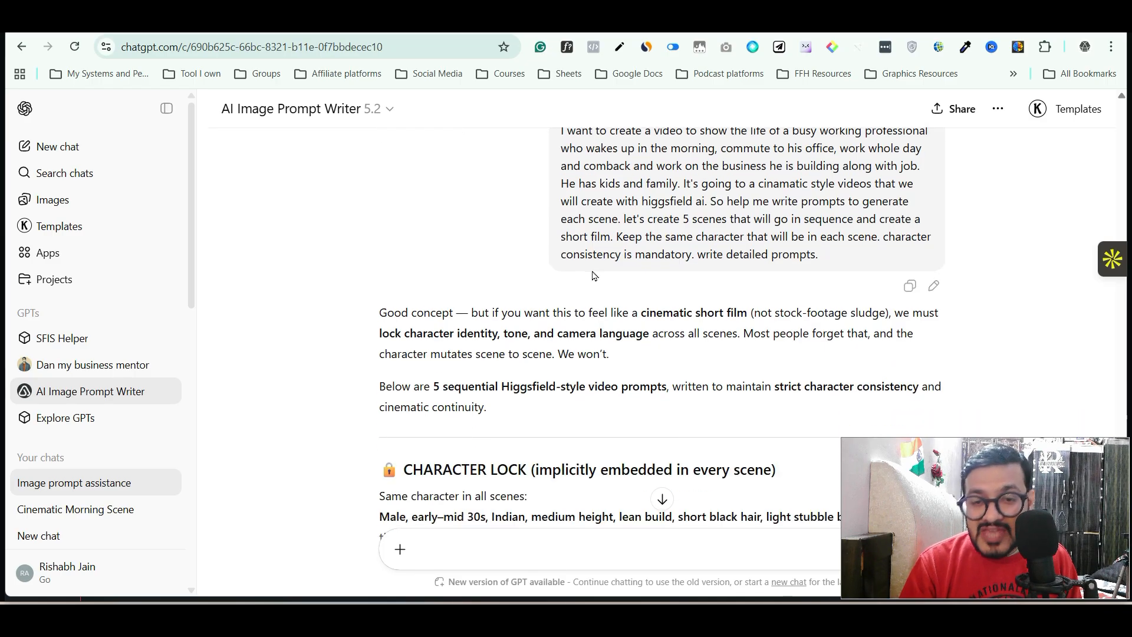
scroll(549, 298, down, 4)
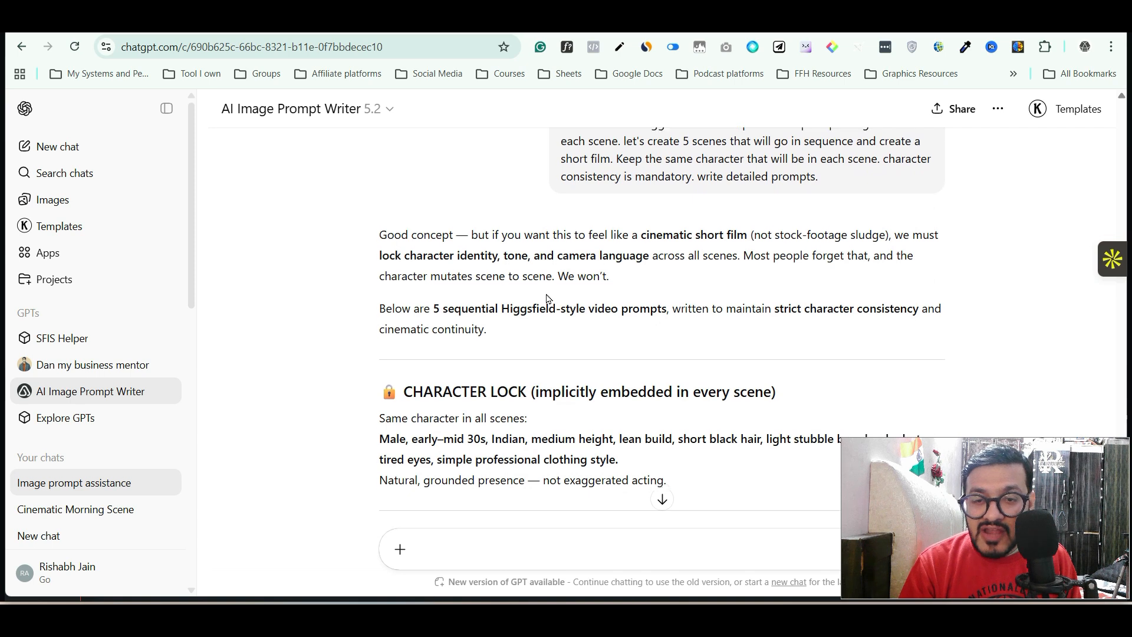
scroll(531, 287, down, 1)
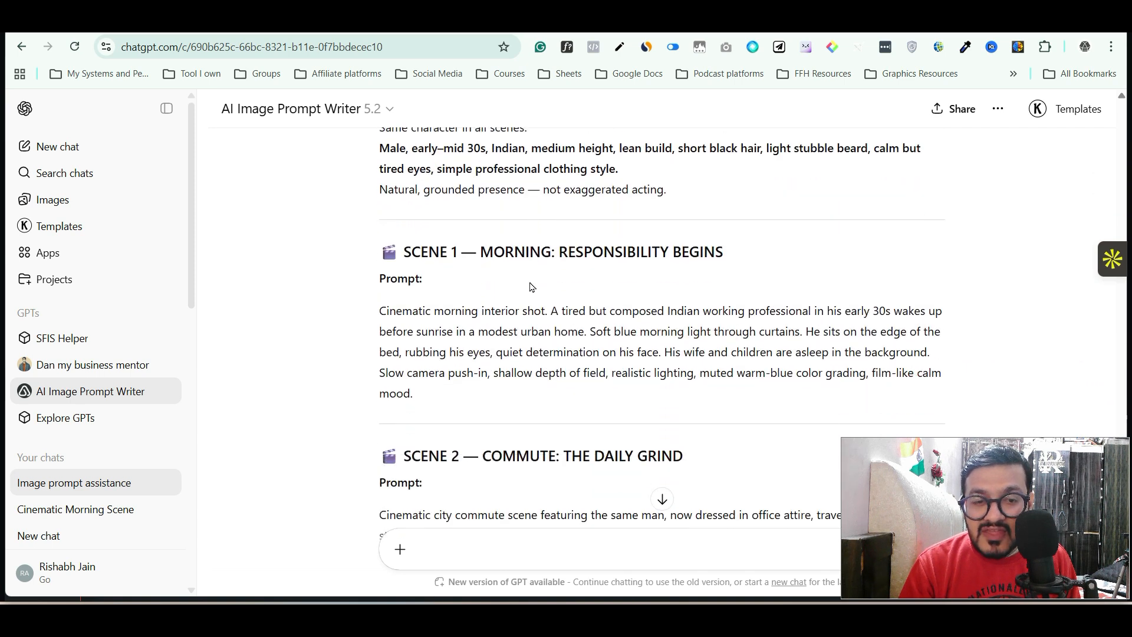
scroll(531, 286, down, 6)
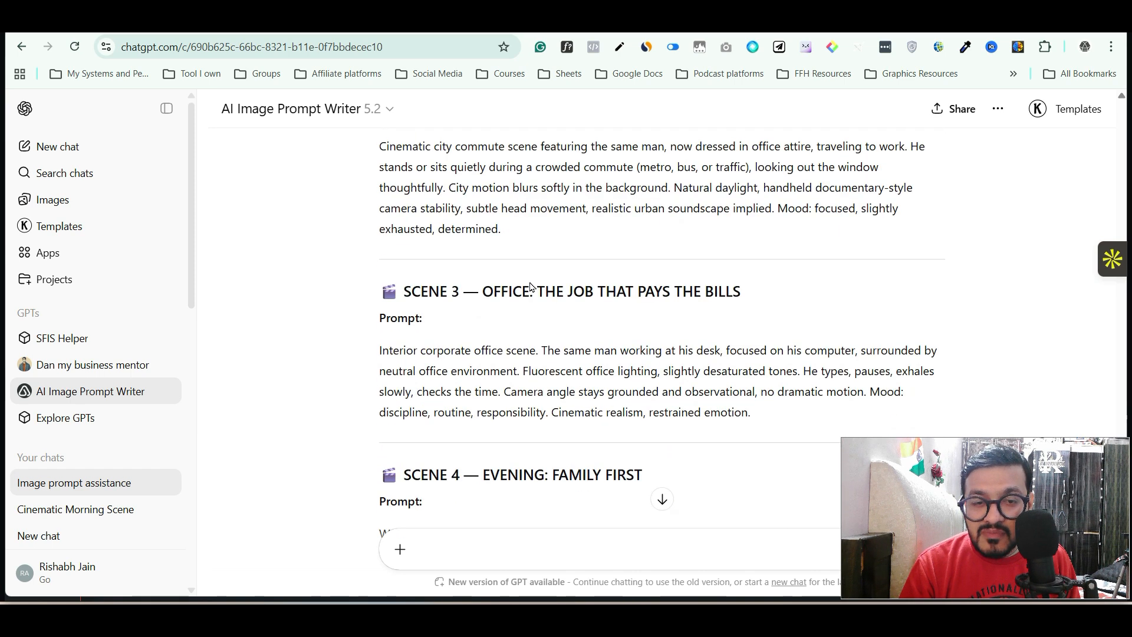
scroll(530, 287, down, 4)
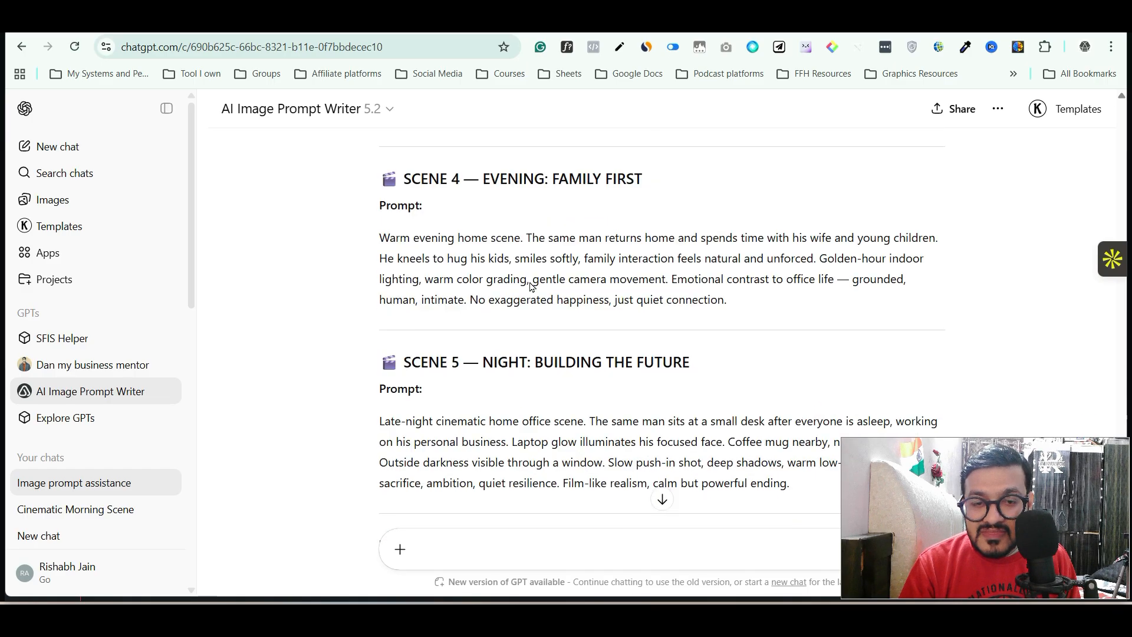
scroll(531, 283, down, 1)
scroll(531, 283, up, 5)
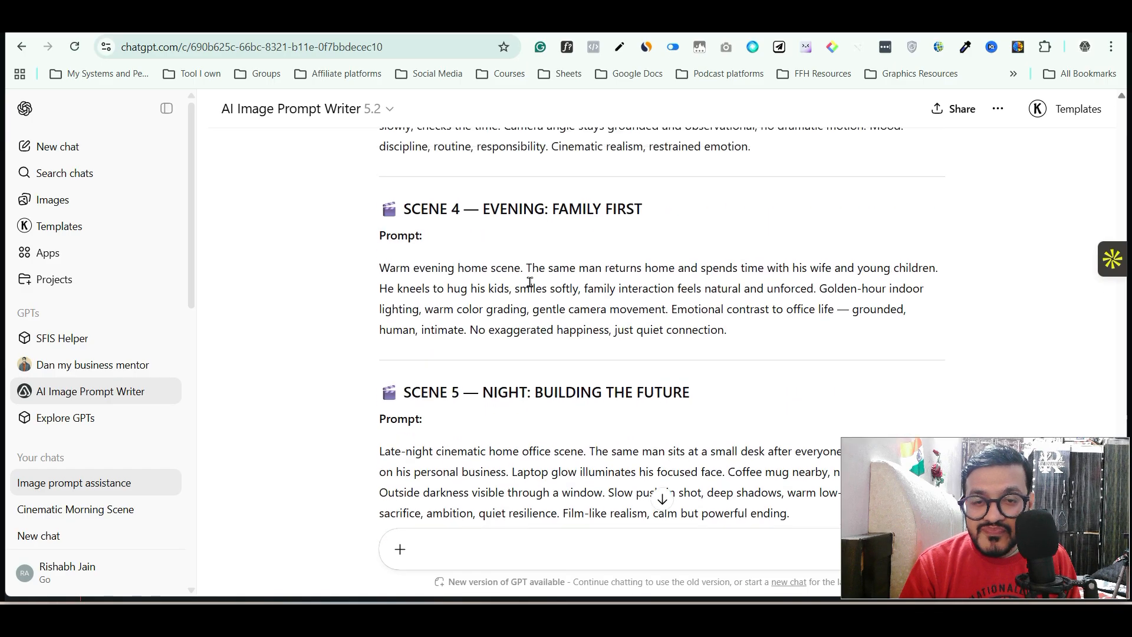
scroll(530, 284, up, 7)
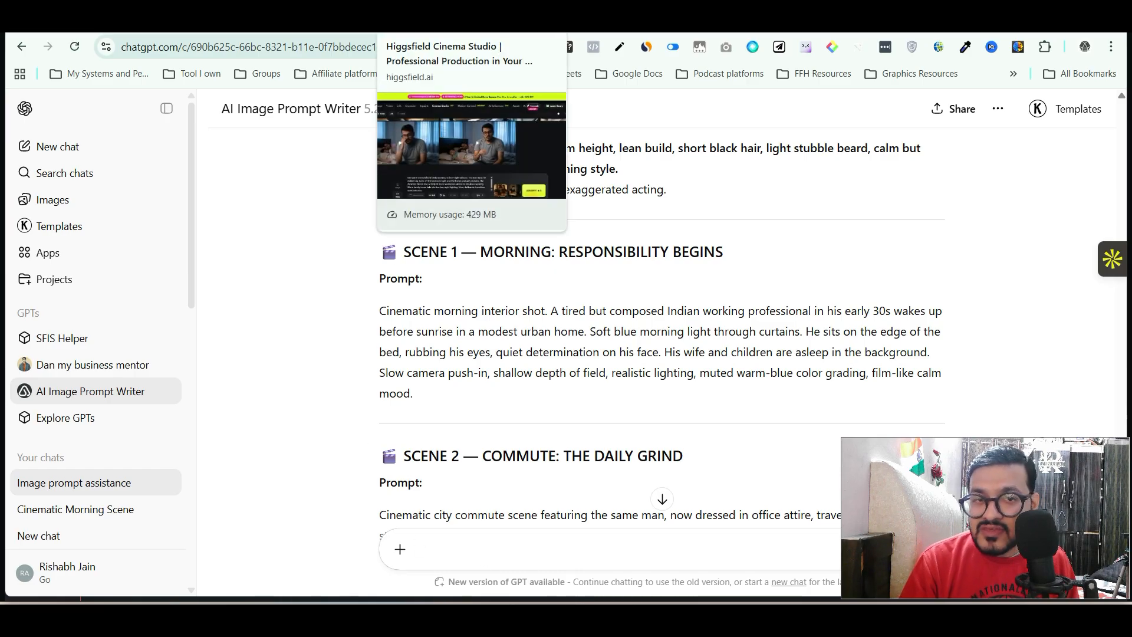
- Switch to the Cinematic Morning Scene chat in ChatGPT and review the generated office, commute and morning images
click(426, 23)
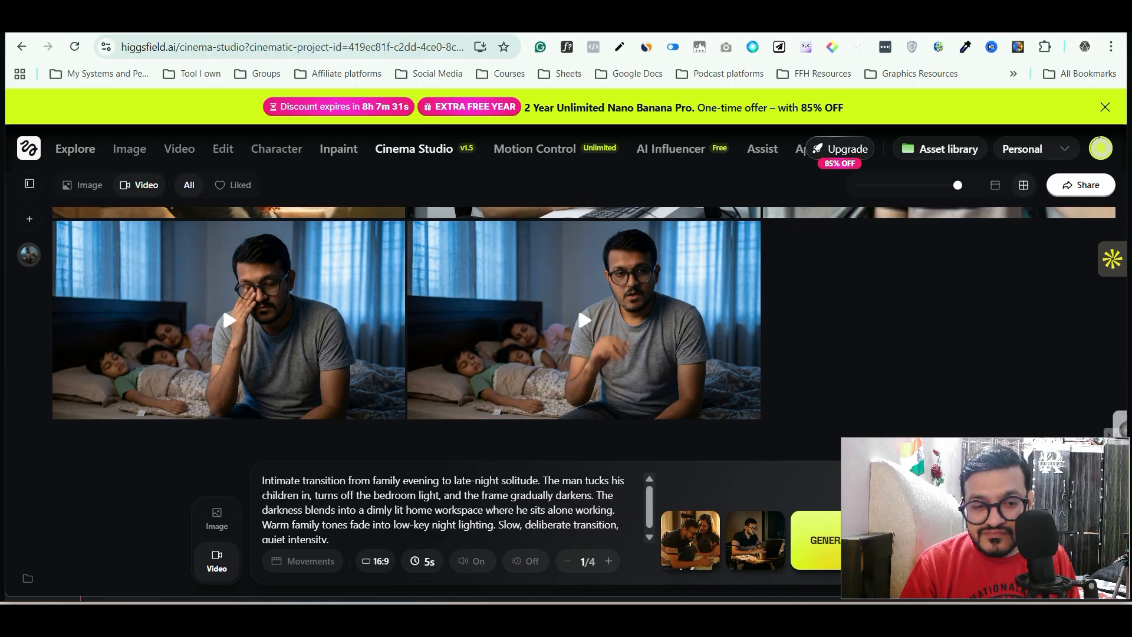
key(ctrl+Tab)
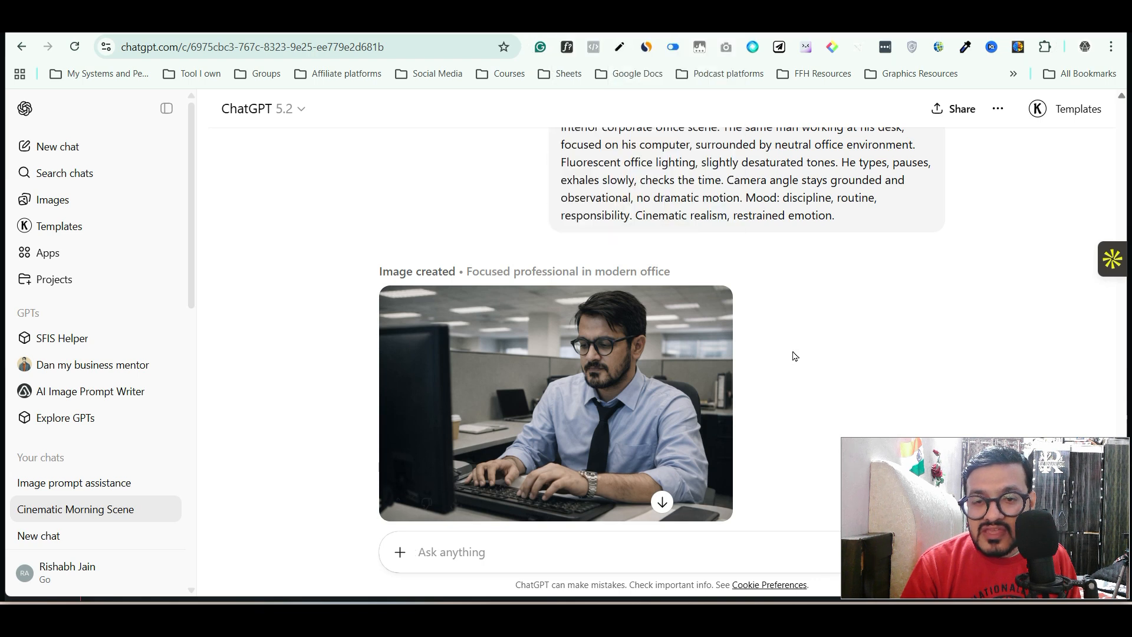
scroll(612, 309, up, 5)
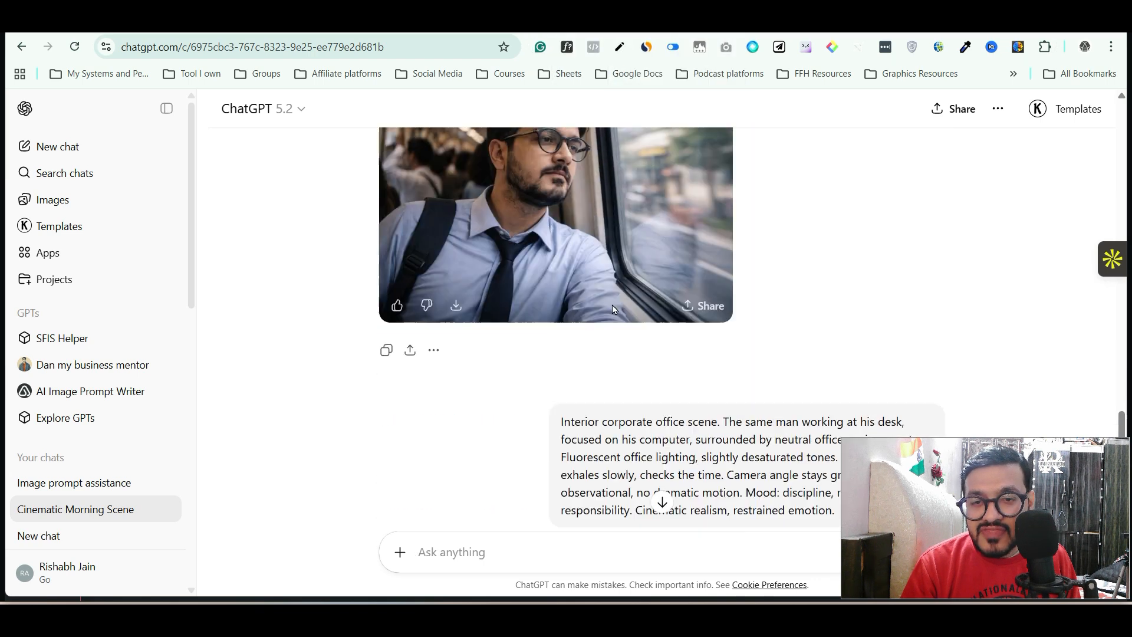
scroll(612, 309, up, 2)
scroll(524, 269, up, 10)
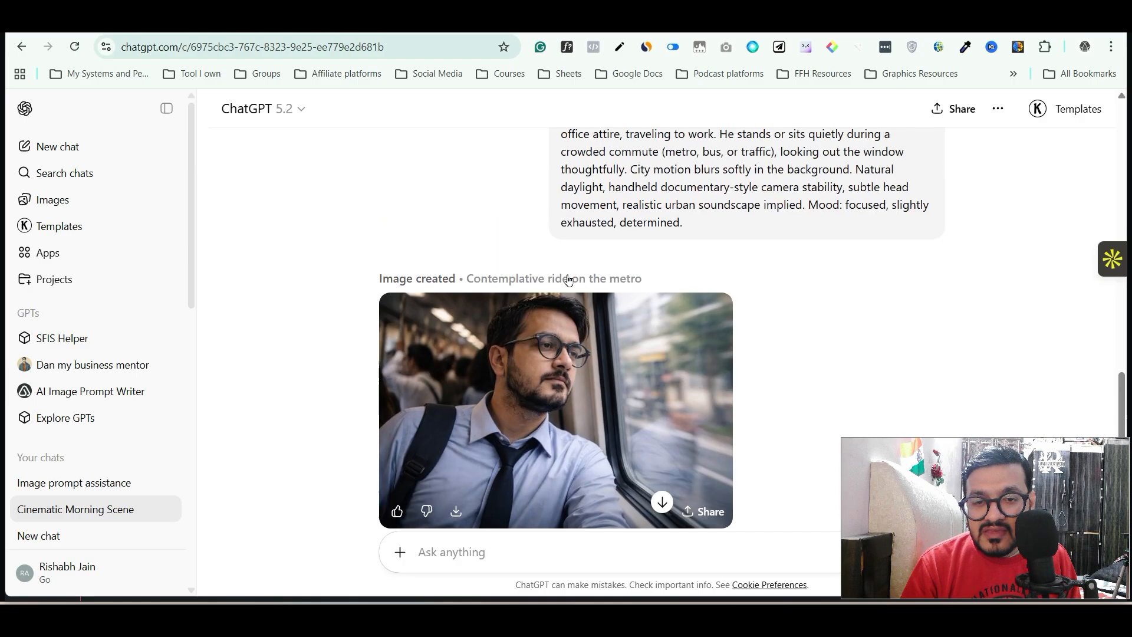
mouse_move(570, 281)
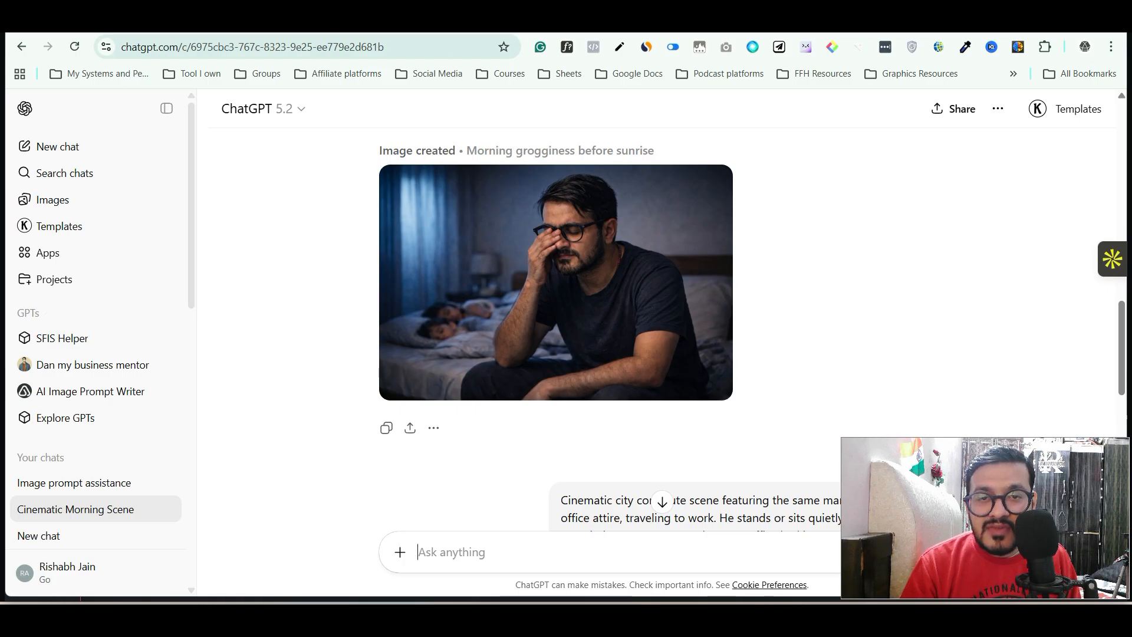
- Return to Higgsfield Cinema Studio, filter the project to images and examine the generated scenes for character consistency
click(399, 30)
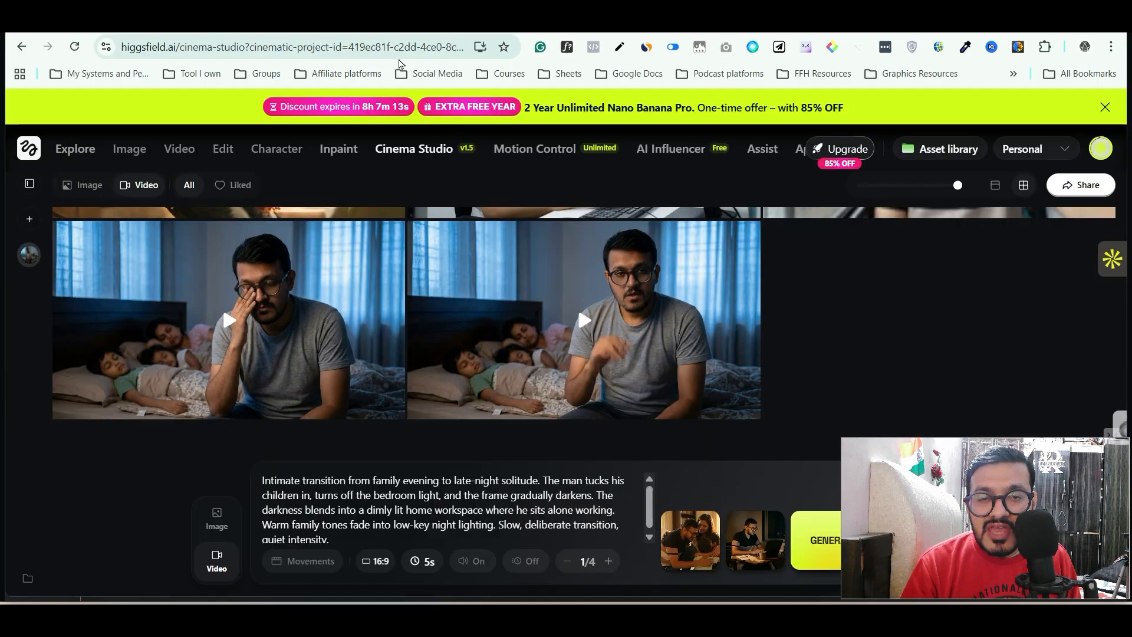
mouse_move(611, 334)
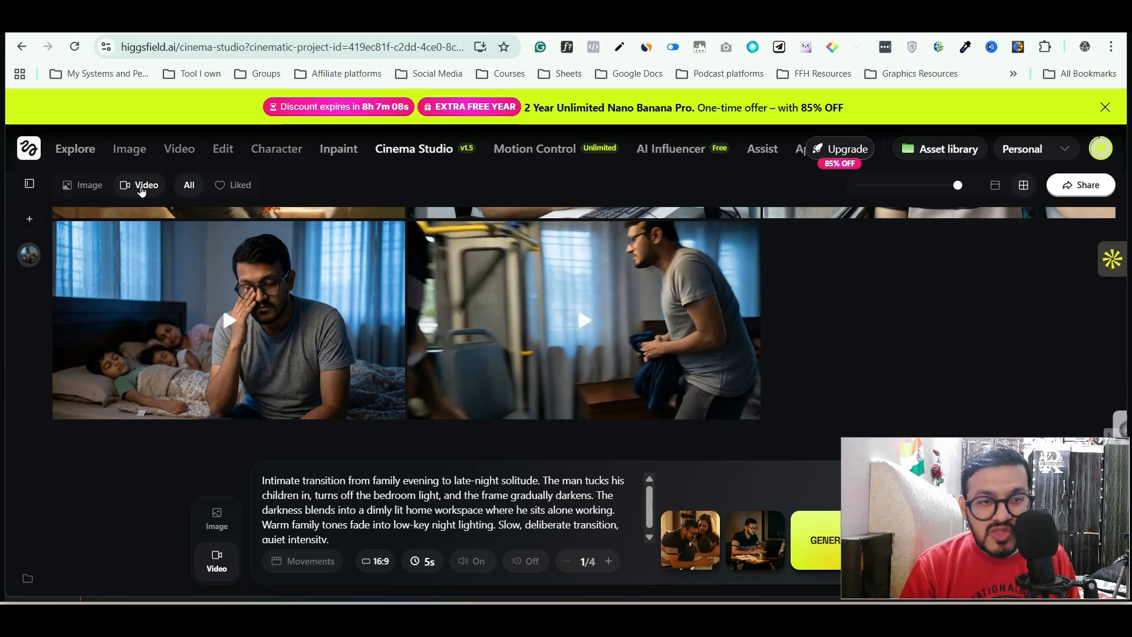
click(83, 184)
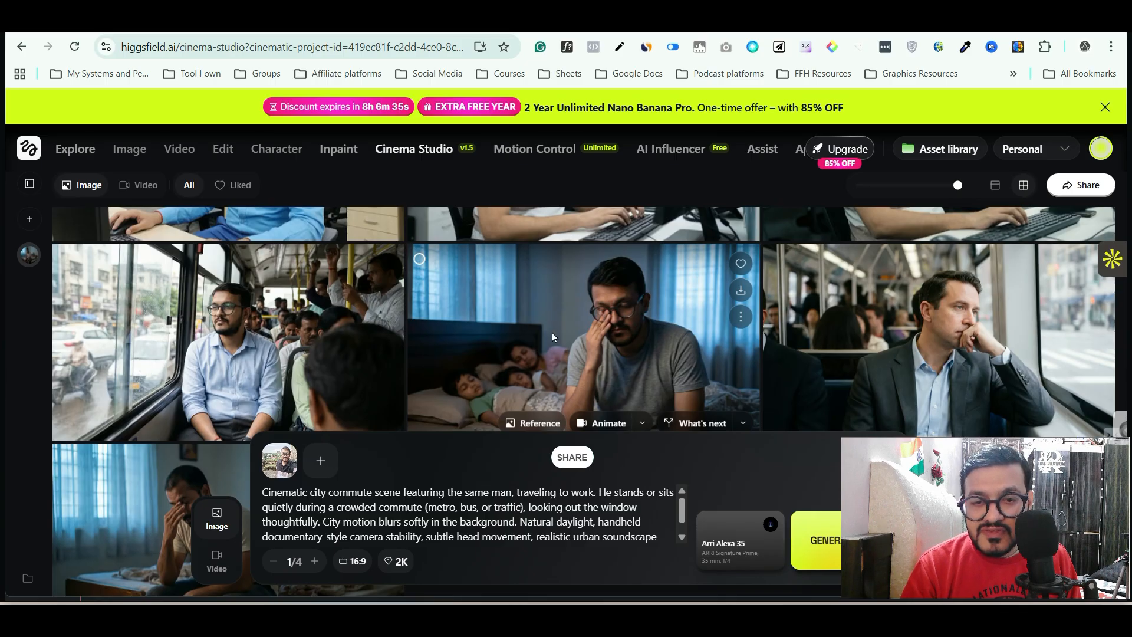
scroll(448, 335, up, 3)
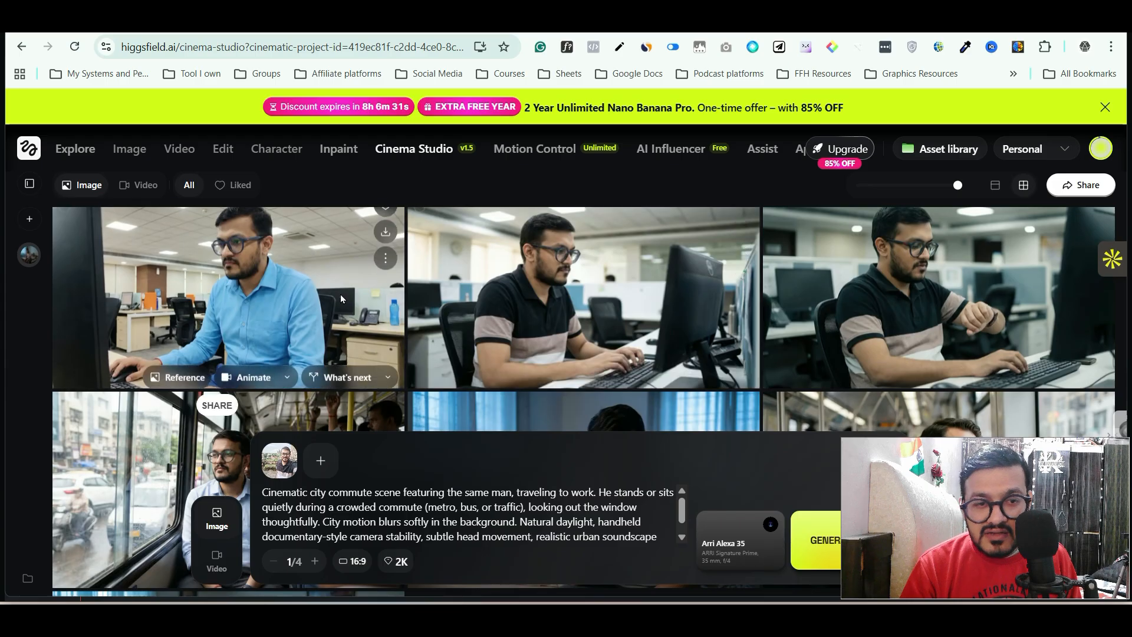
scroll(382, 313, up, 1)
scroll(900, 311, up, 3)
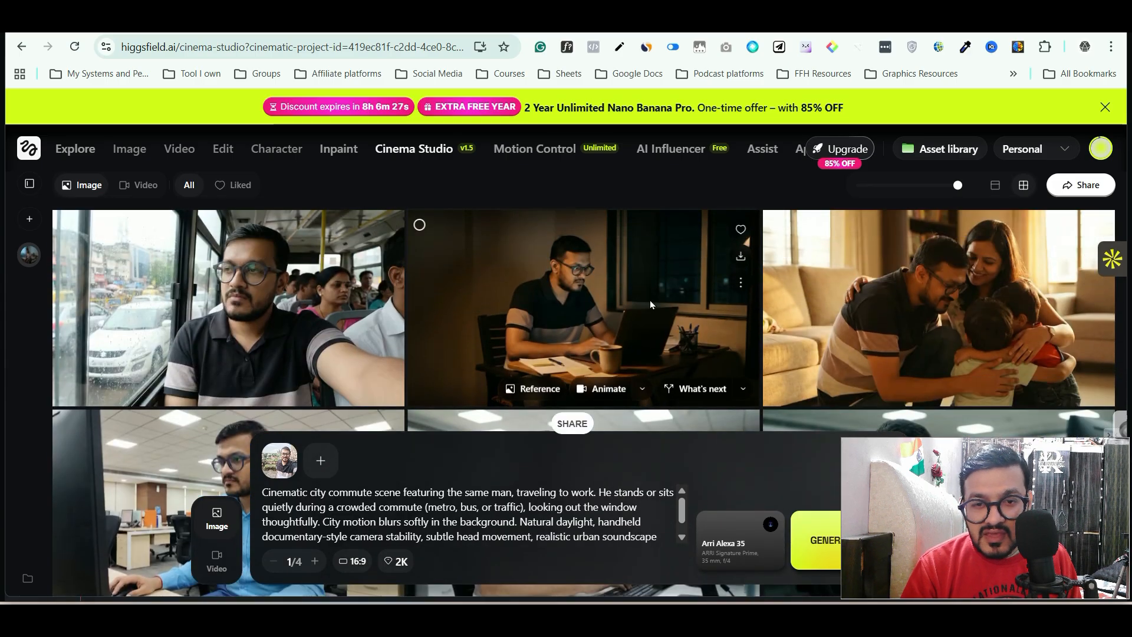
scroll(940, 317, down, 3)
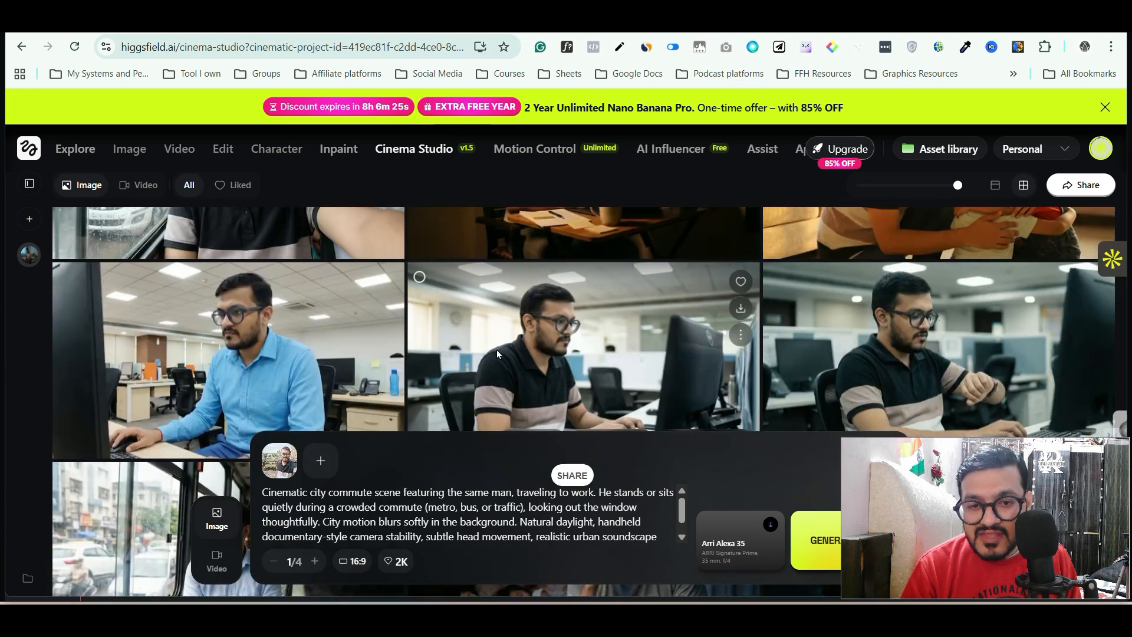
scroll(497, 349, up, 3)
scroll(409, 289, down, 5)
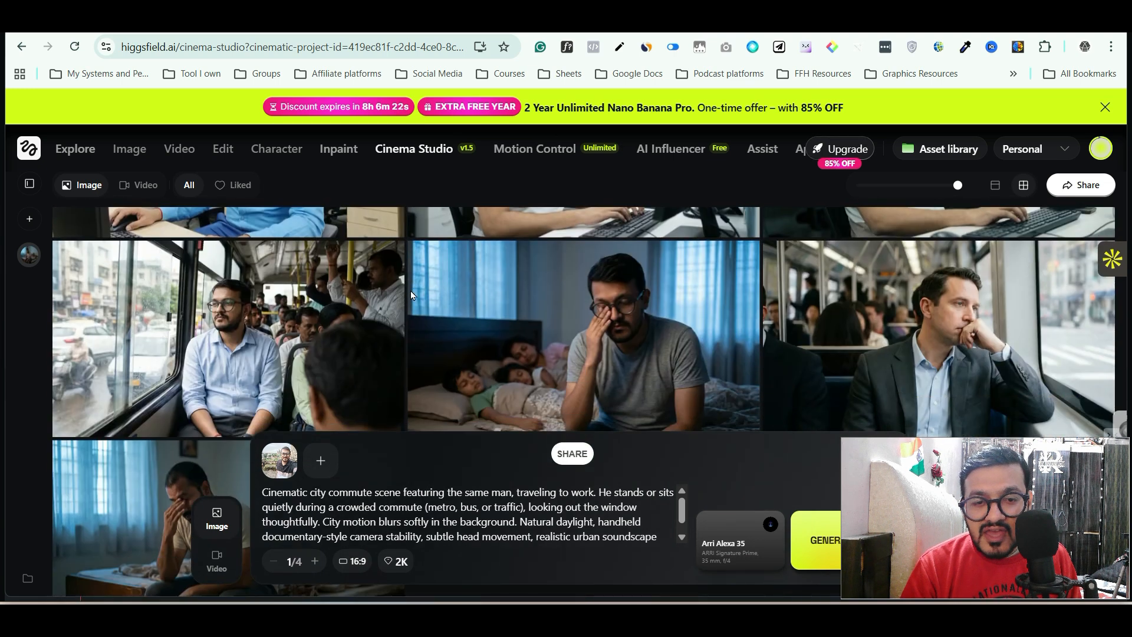
scroll(514, 300, down, 1)
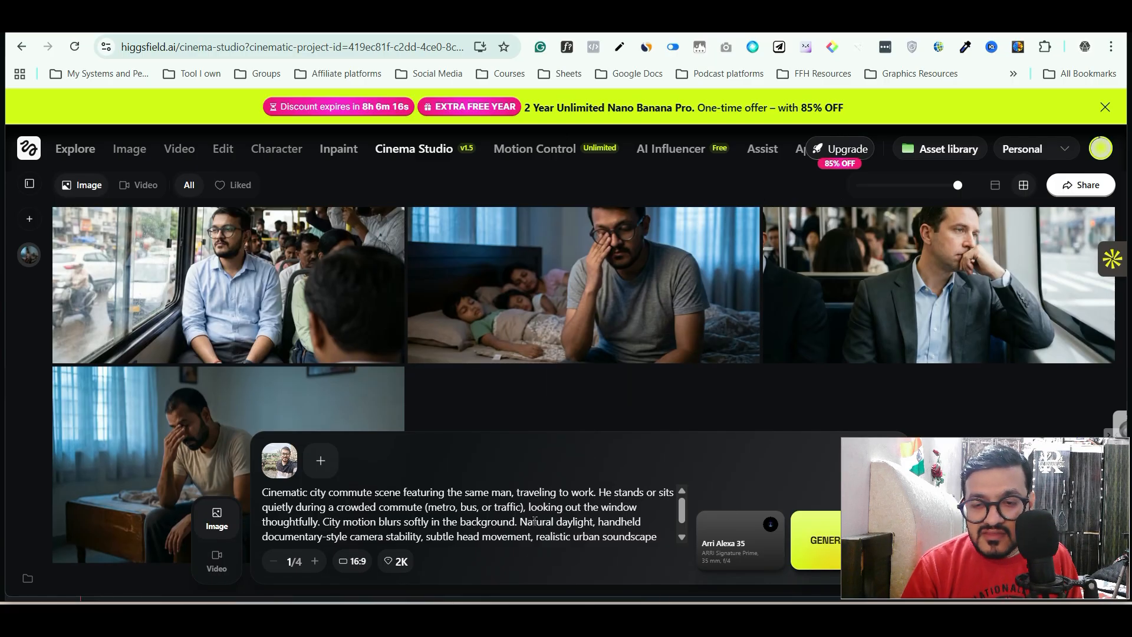
scroll(493, 381, down, 2)
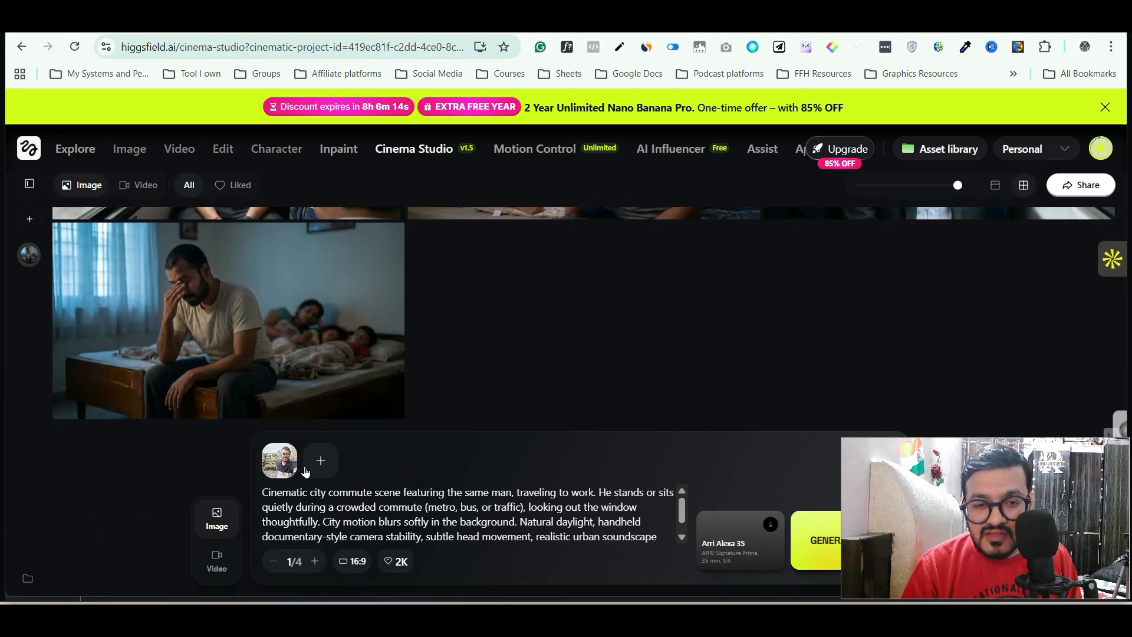
- View the reference photo attached to the image prompt at full size, close it and return to the newest images
click(278, 467)
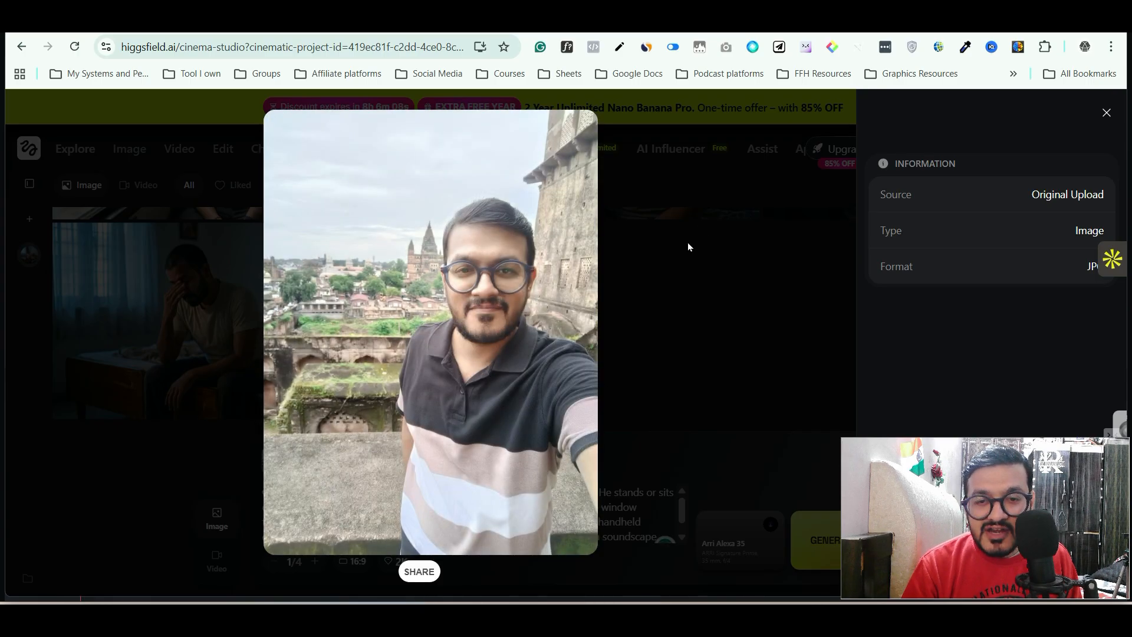
click(703, 326)
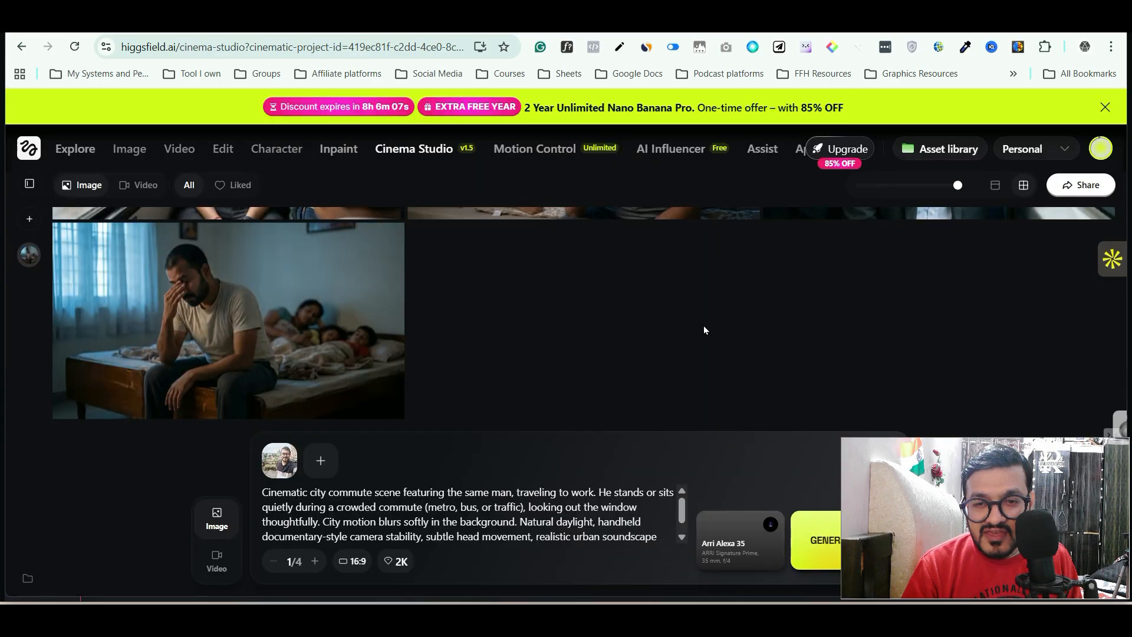
scroll(516, 301, up, 4)
scroll(536, 292, up, 6)
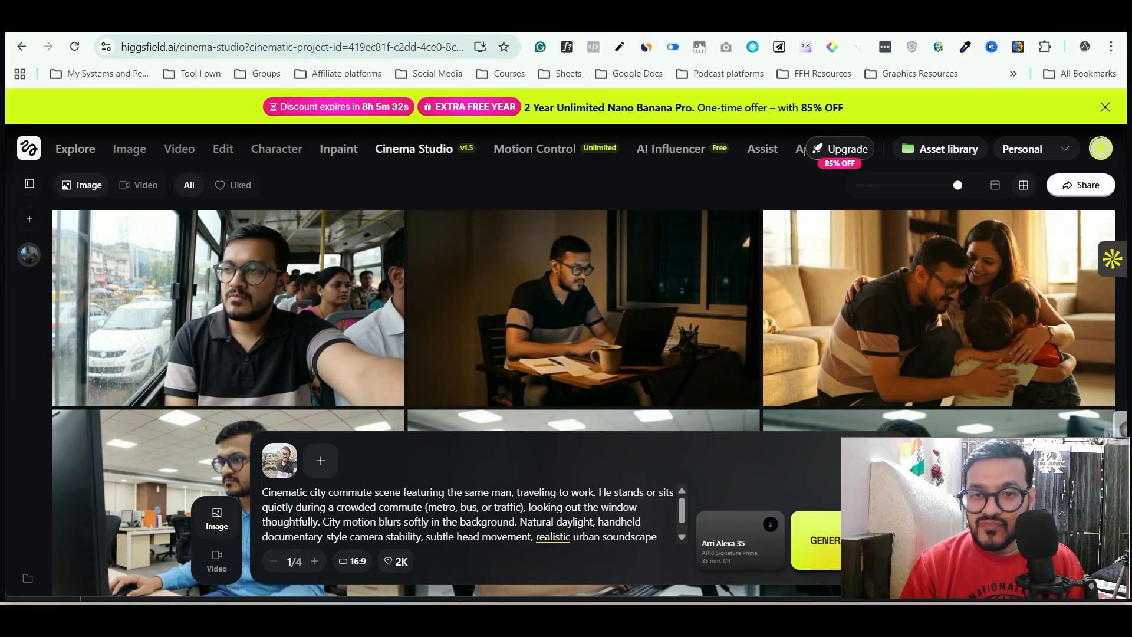
- Select the full Scene 1 morning prompt text in the AI Image Prompt Writer chat and return to Higgsfield Cinema Studio
click(652, 31)
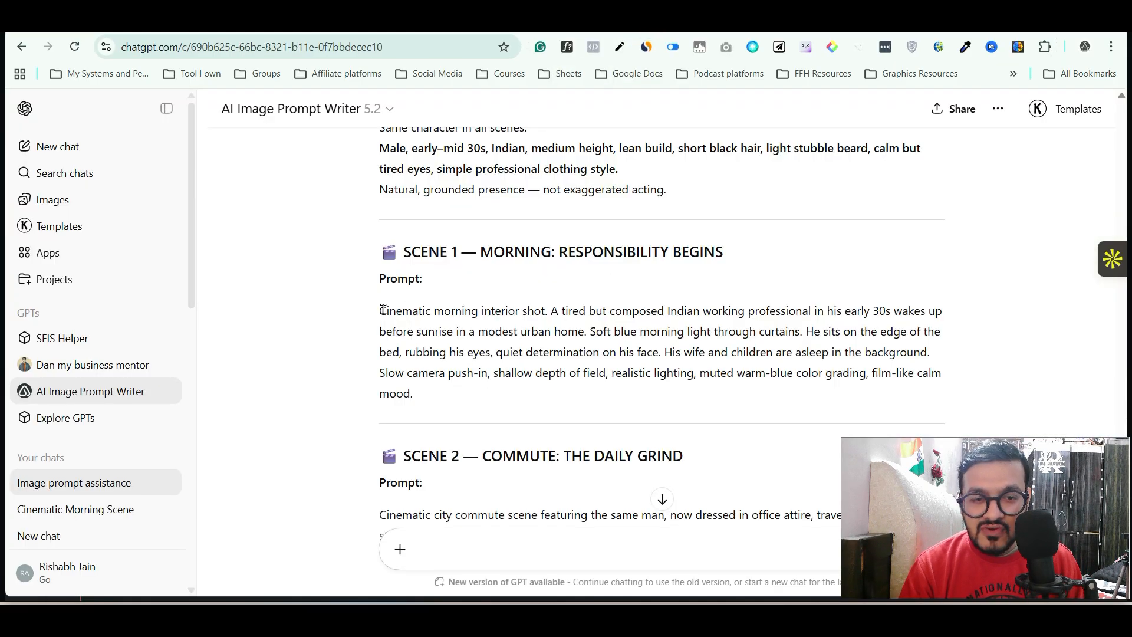
drag(380, 310, 482, 413)
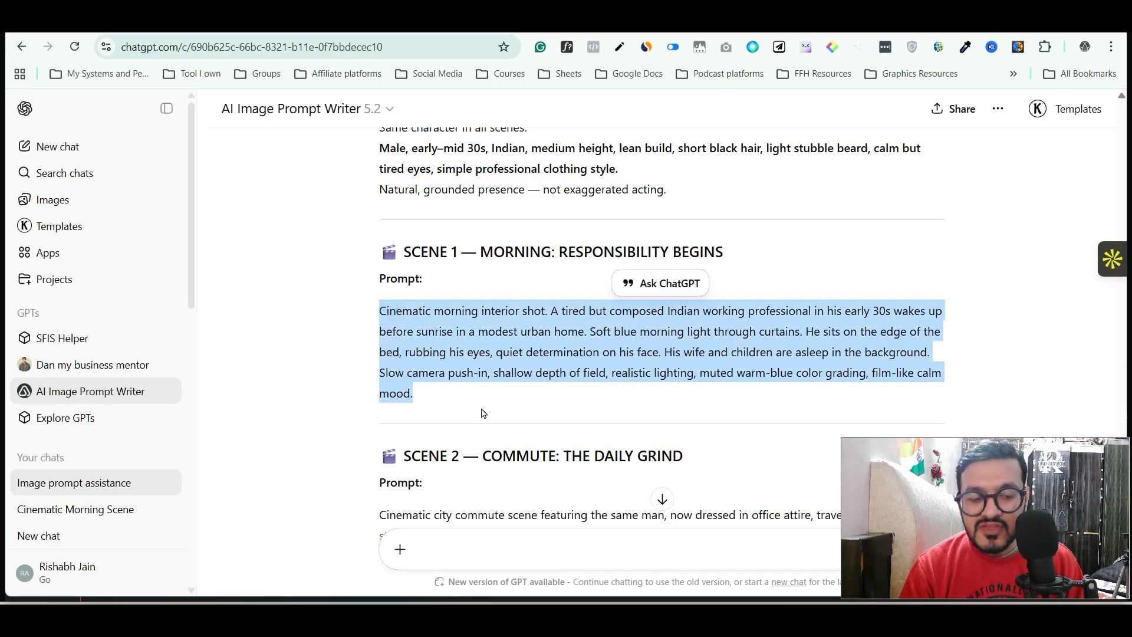
click(472, 31)
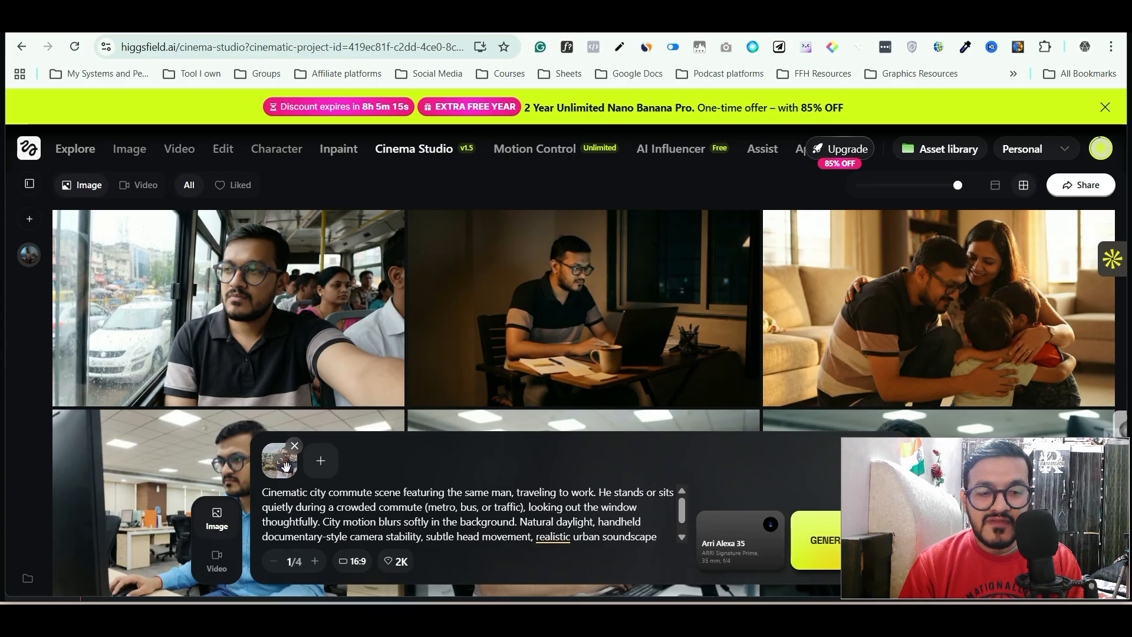
- Open the reference image picker to view the recently attached images and close it
mouse_move(298, 450)
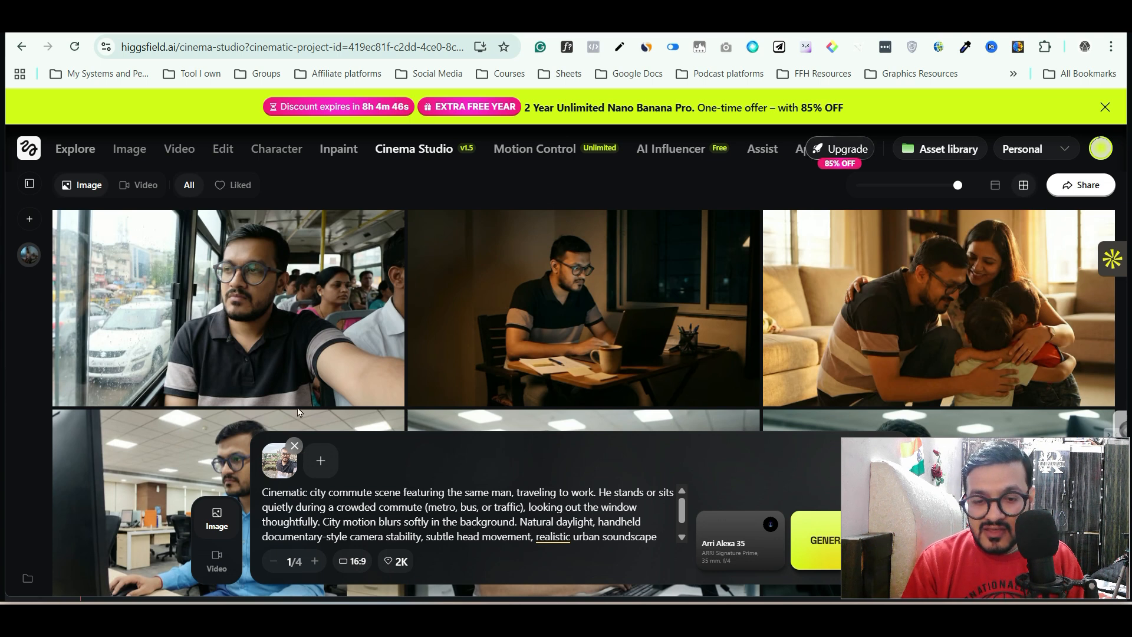
click(321, 462)
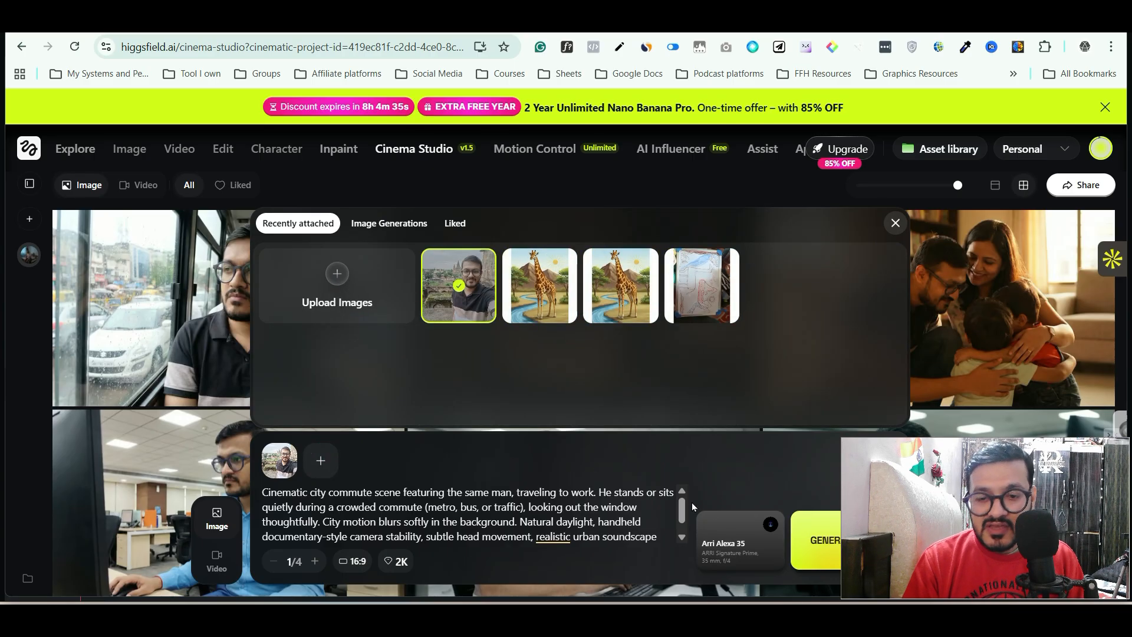
click(755, 462)
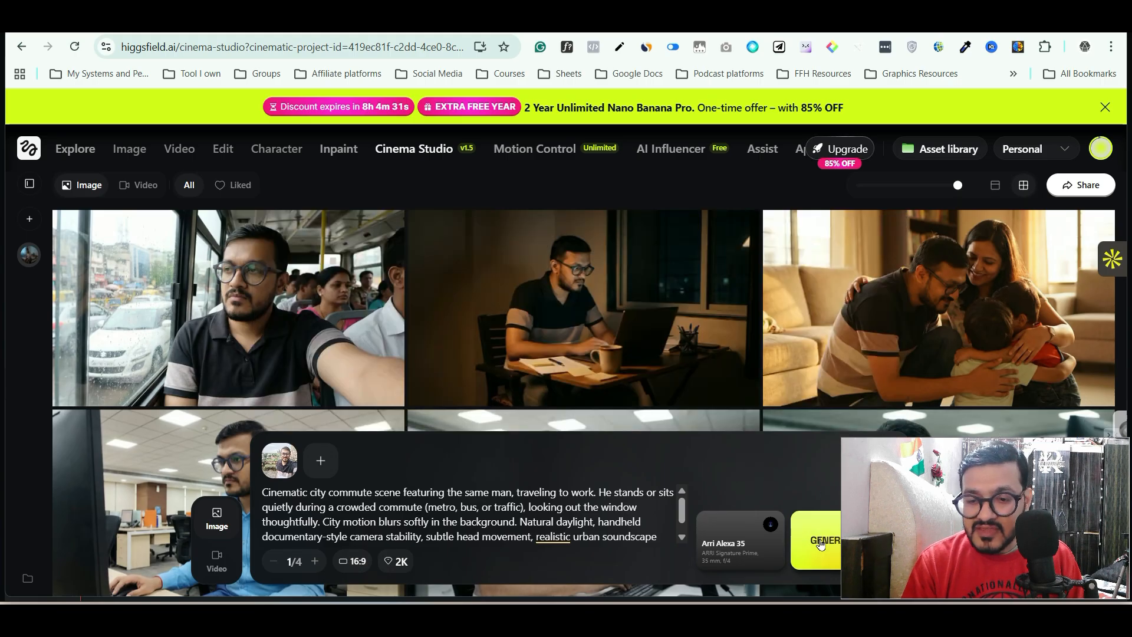
drag(972, 448, 132, 445)
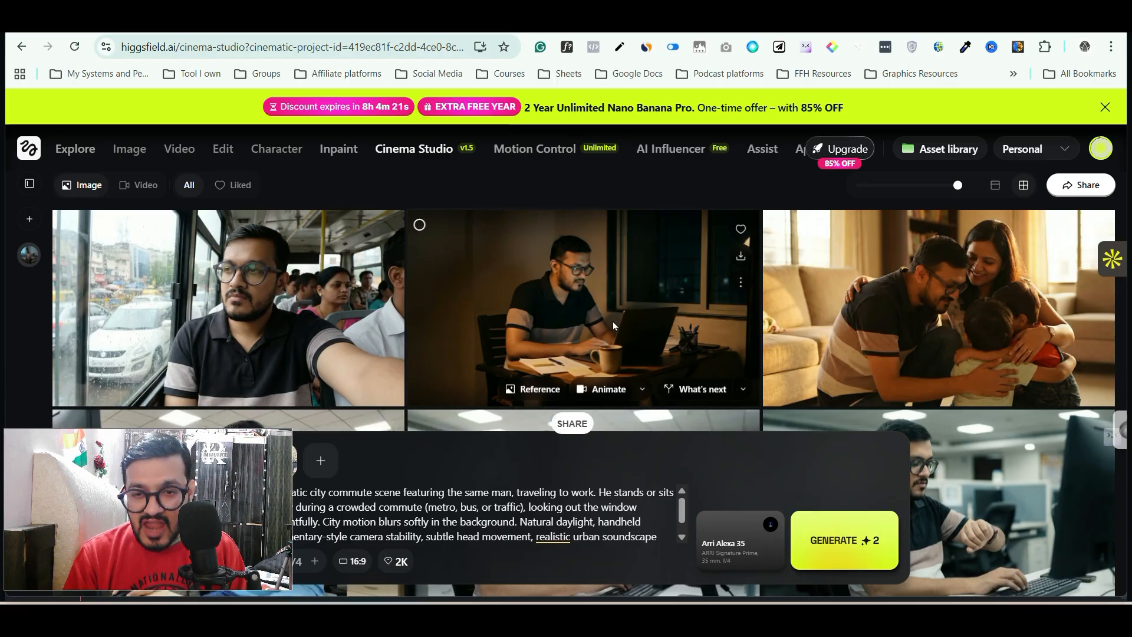
scroll(667, 286, down, 3)
scroll(667, 286, up, 2)
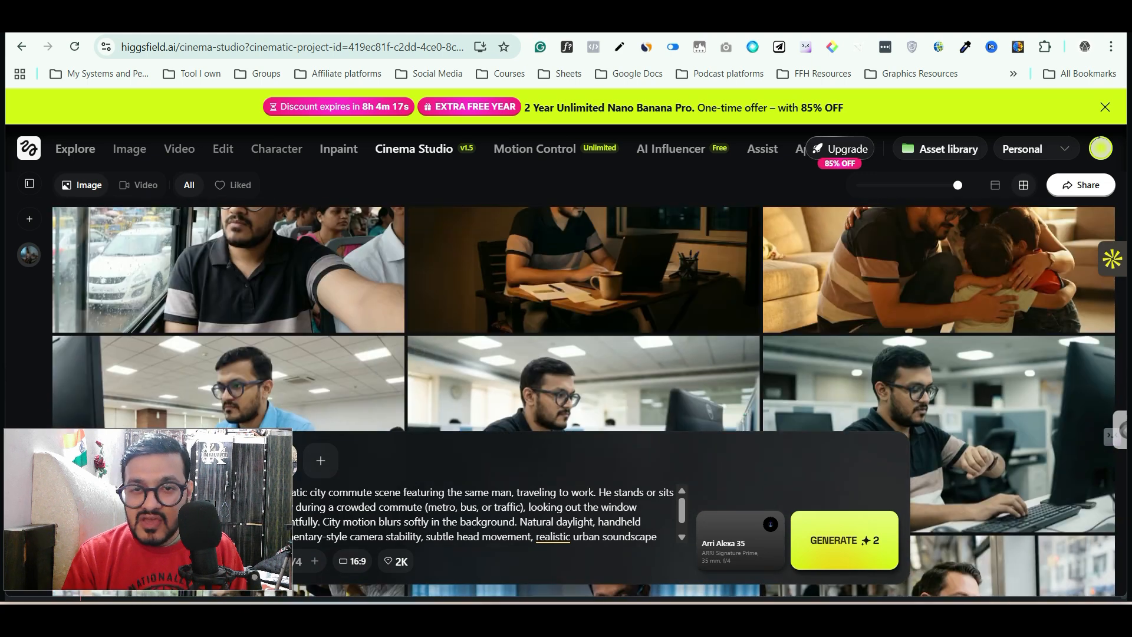
- Bring the Scene 1 morning prompt from the AI Image Prompt Writer chat into the Higgsfield image prompt and generate the image
click(659, 33)
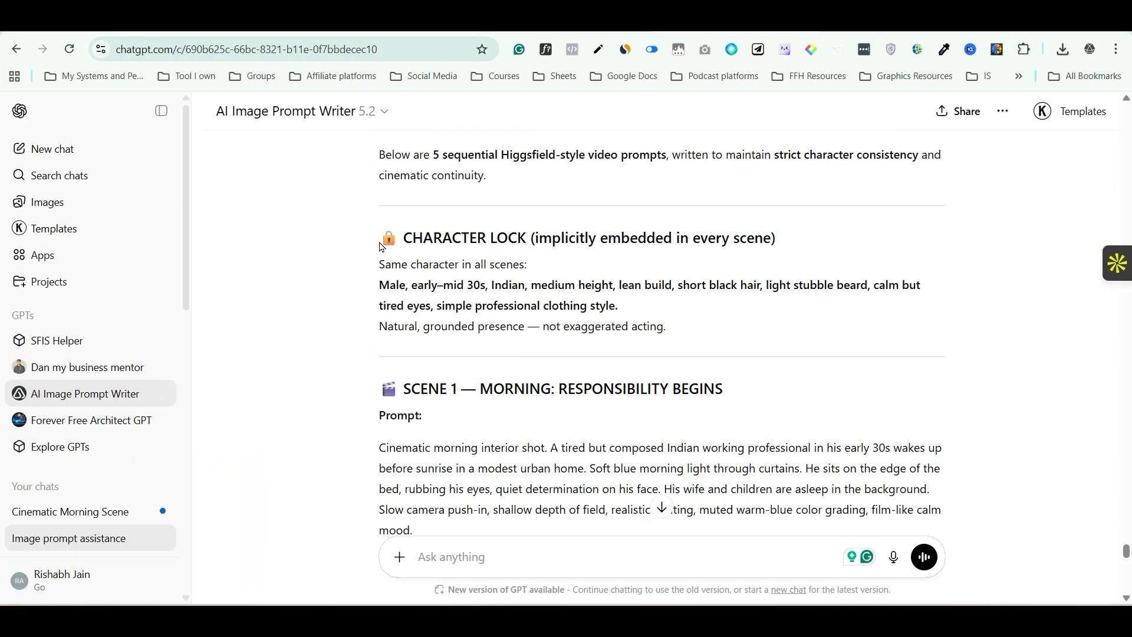
scroll(477, 332, down, 3)
click(476, 361)
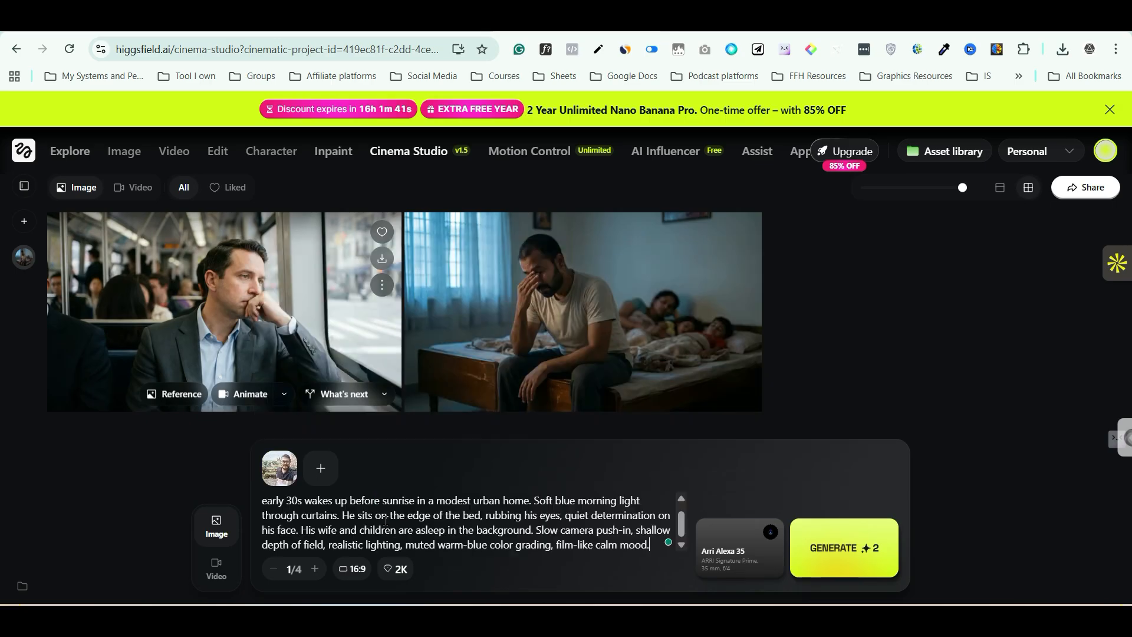
click(839, 554)
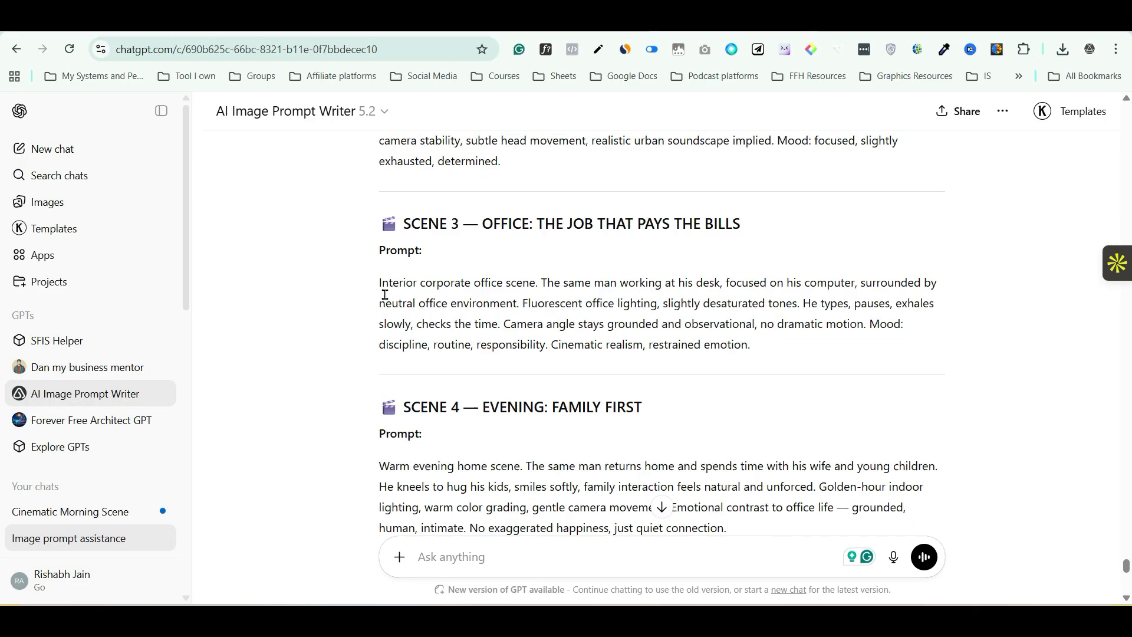
- Copy the Scene 3 office prompt into the image prompt, append "Keep the cloths same as in last image." and generate the image
drag(379, 320, 741, 399)
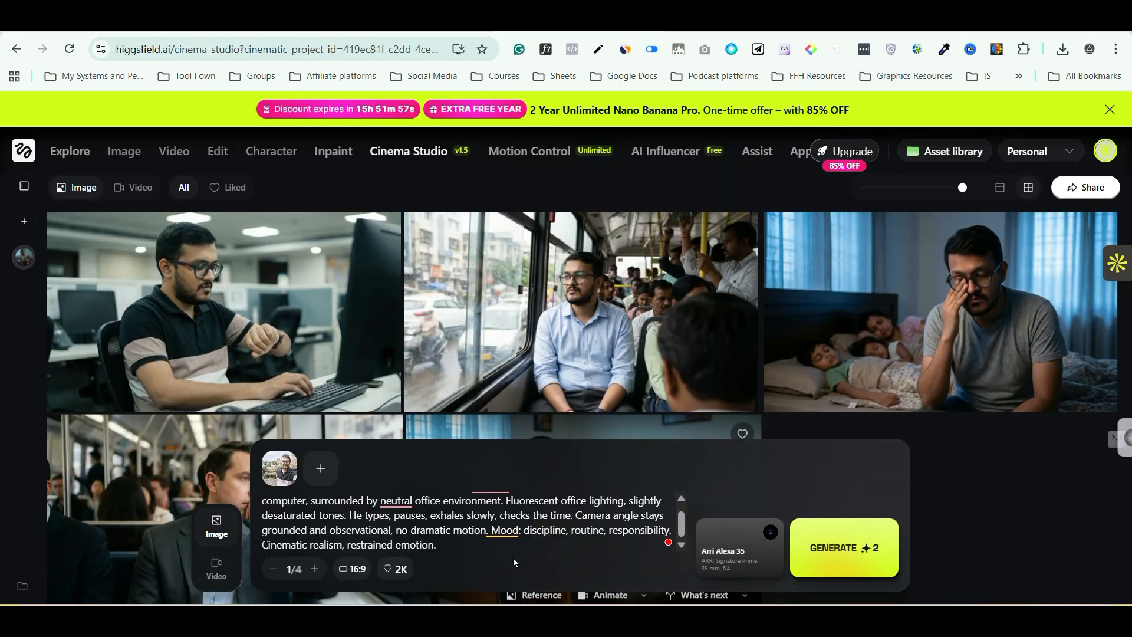
text(Keep the clothe)
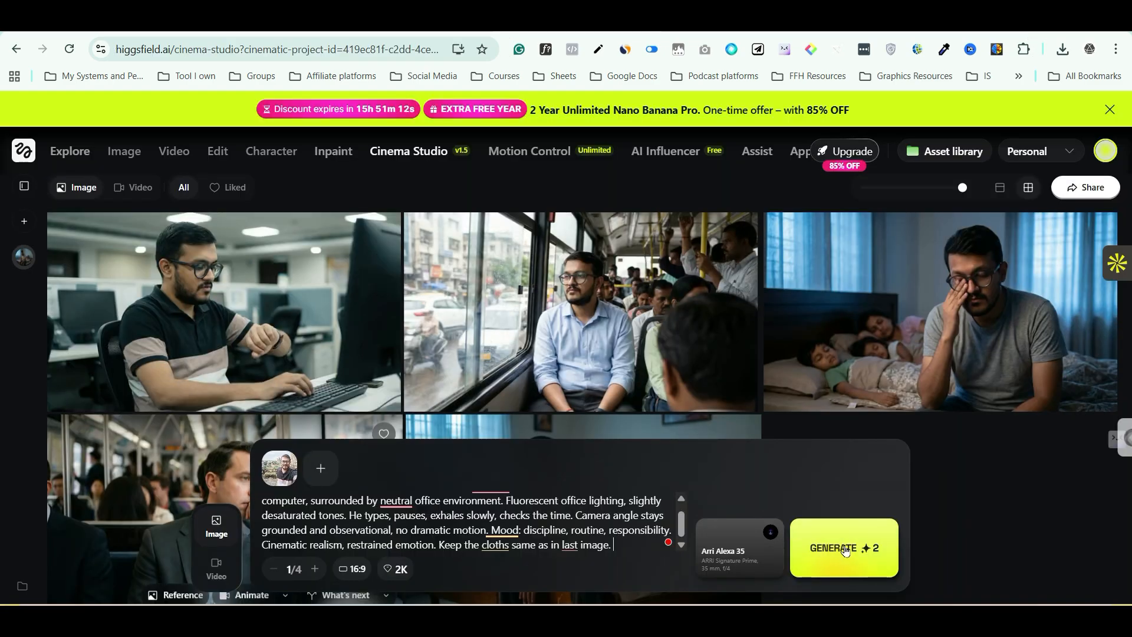
click(846, 548)
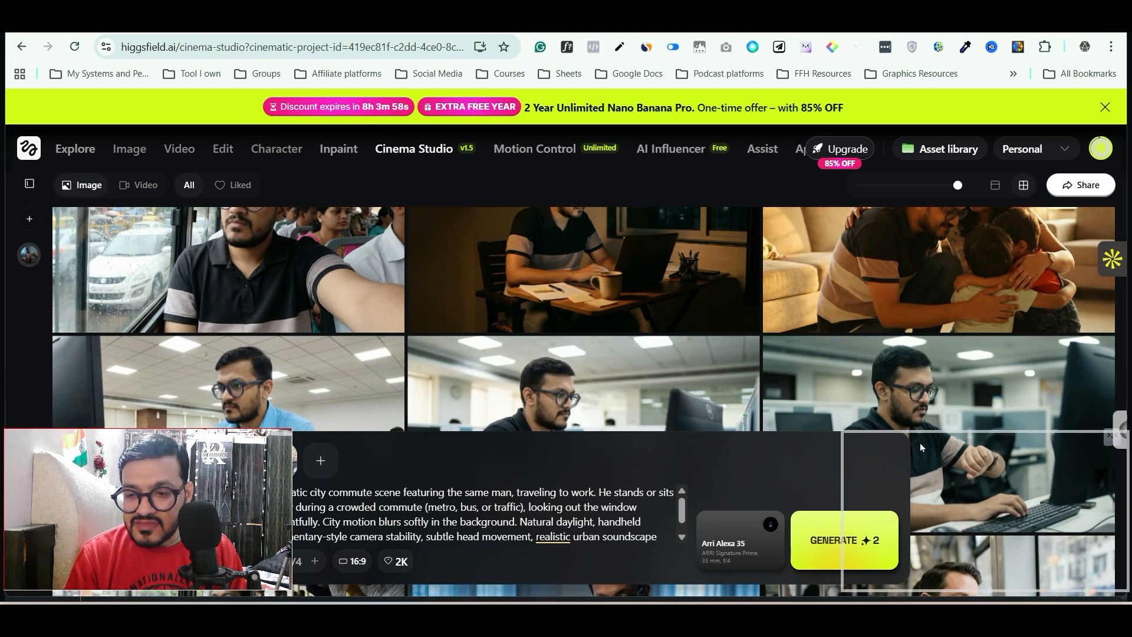
- Read the request for scene transition prompts and the Transition 1 → 2 reply in the AI Image Prompt Writer chat
drag(917, 454, 921, 445)
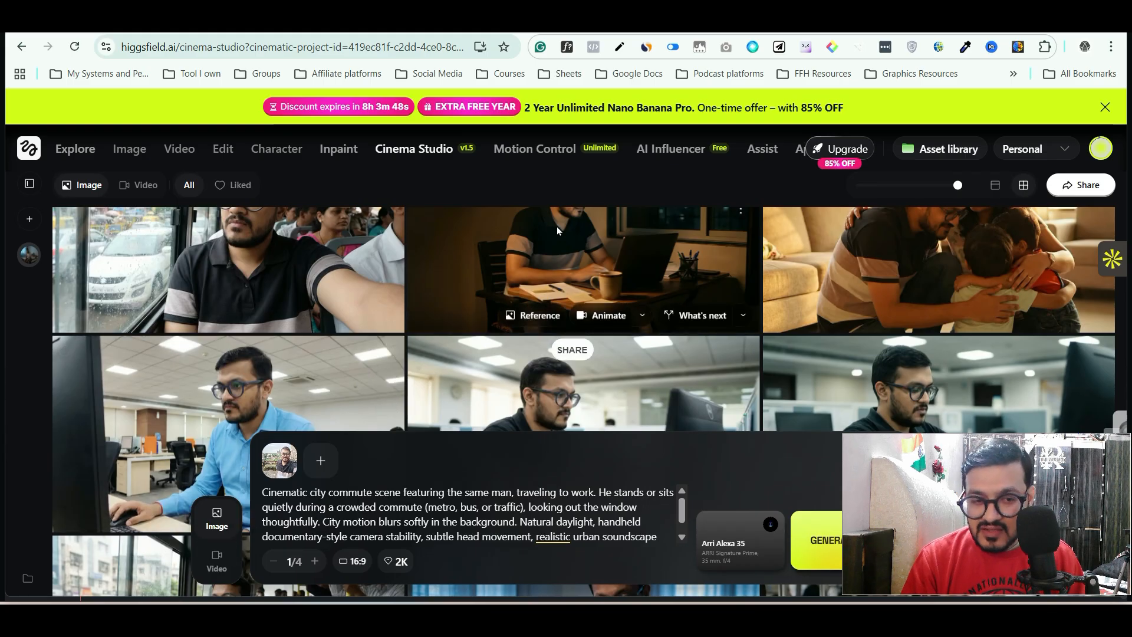
key(ctrl+Tab)
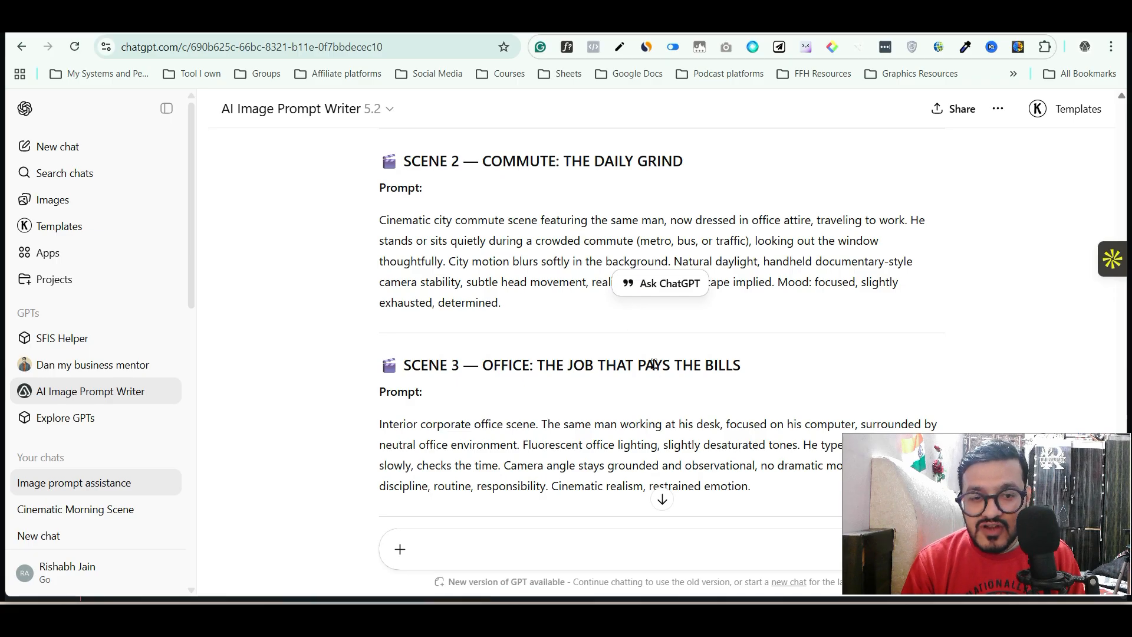
scroll(652, 369, down, 10)
scroll(653, 369, down, 8)
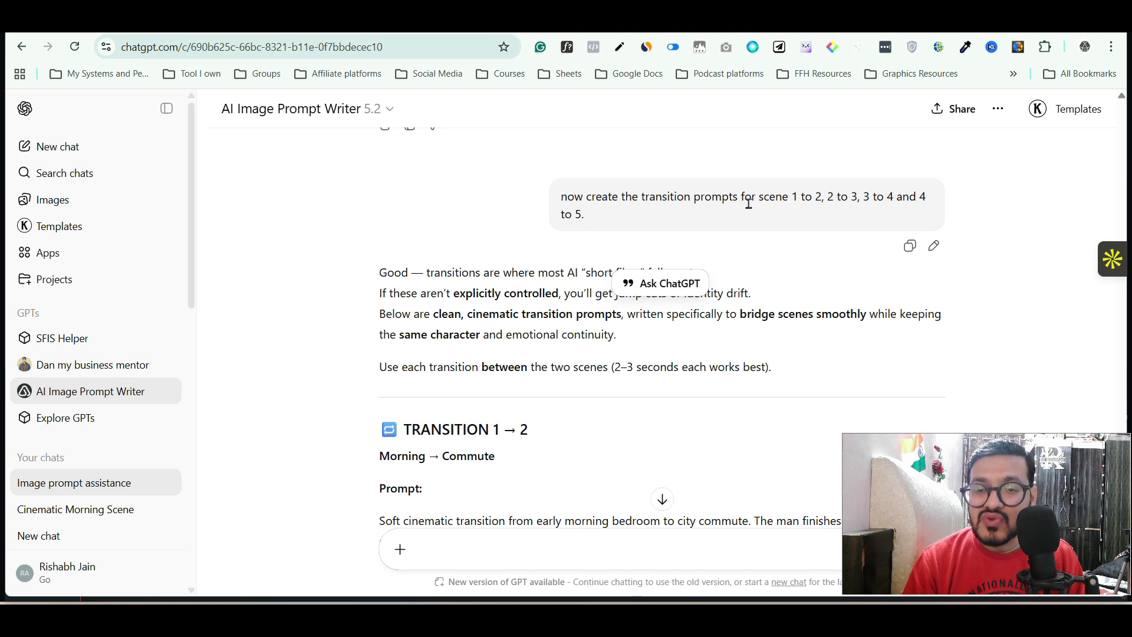
scroll(478, 371, down, 4)
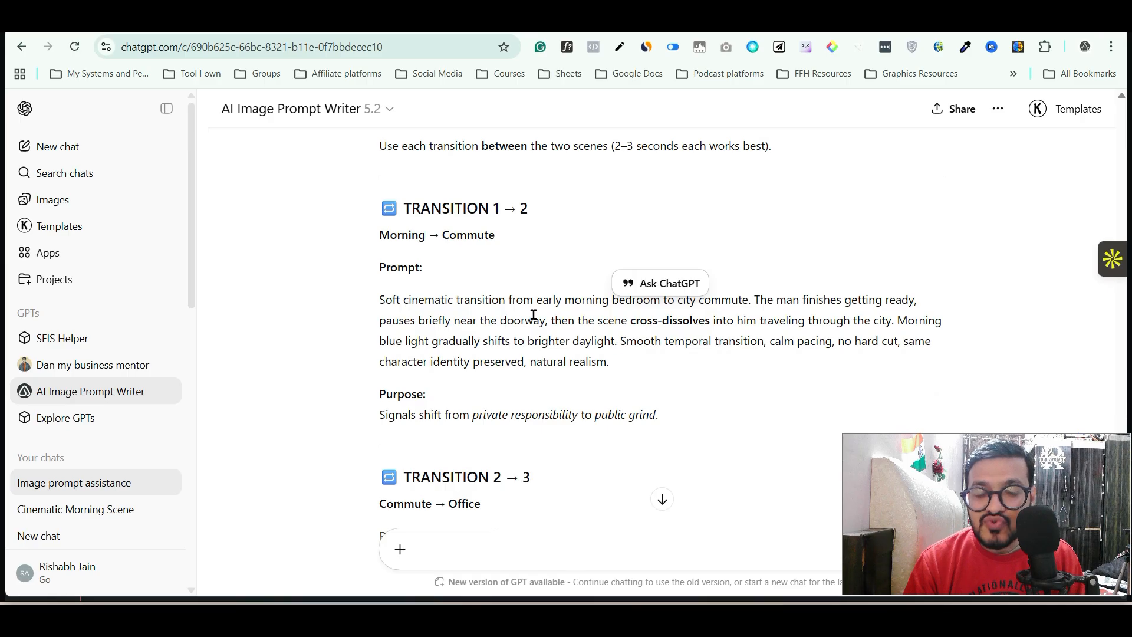
scroll(535, 313, up, 3)
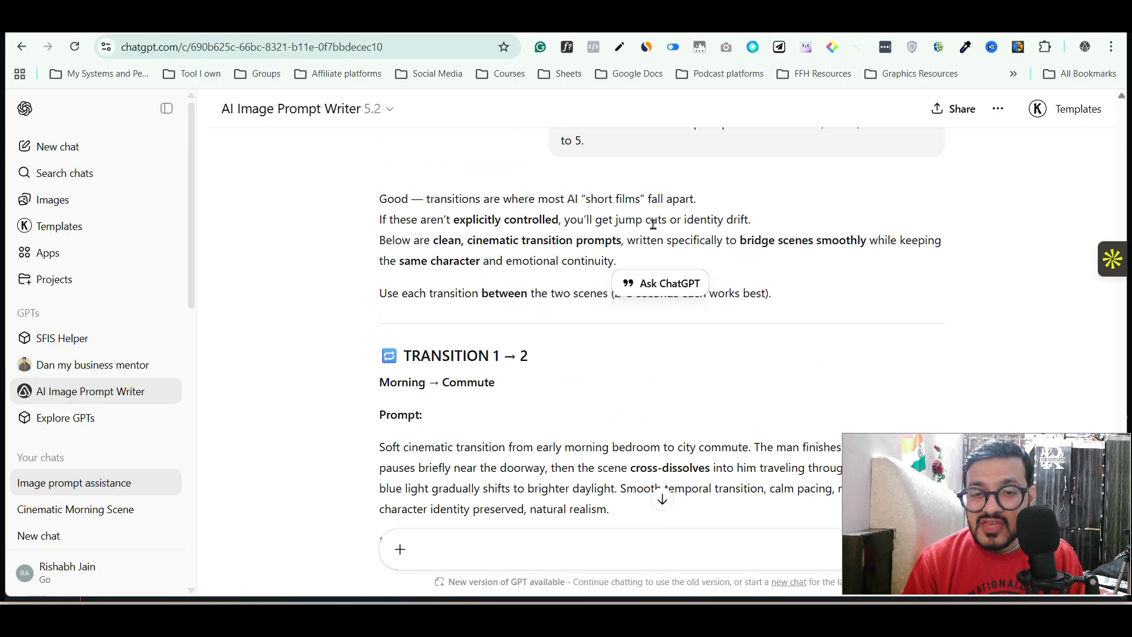
scroll(576, 175, up, 2)
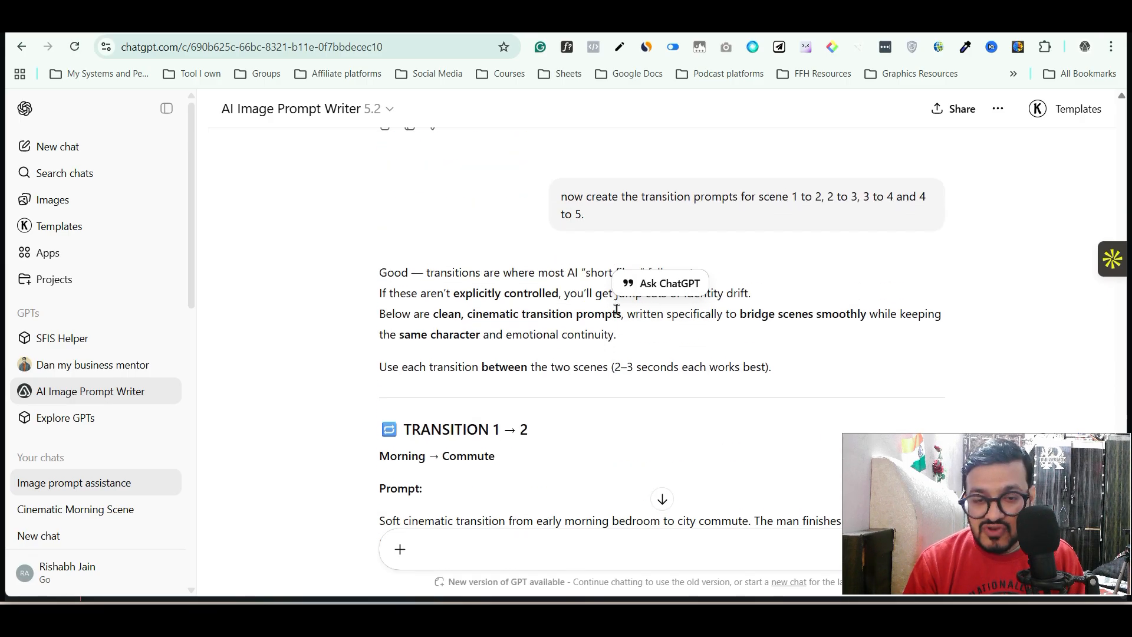
scroll(617, 309, down, 4)
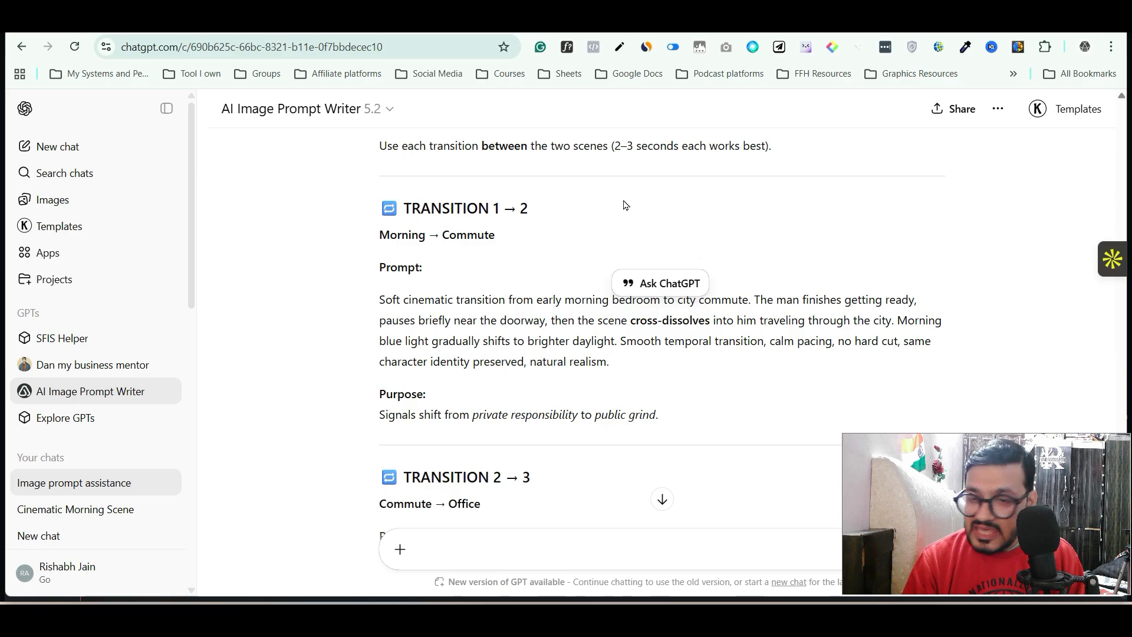
- Check the image prompt in Higgsfield Cinema Studio and the generated morning image in ChatGPT's Cinematic Morning Scene chat, and return to AI Image Prompt Writer
click(442, 32)
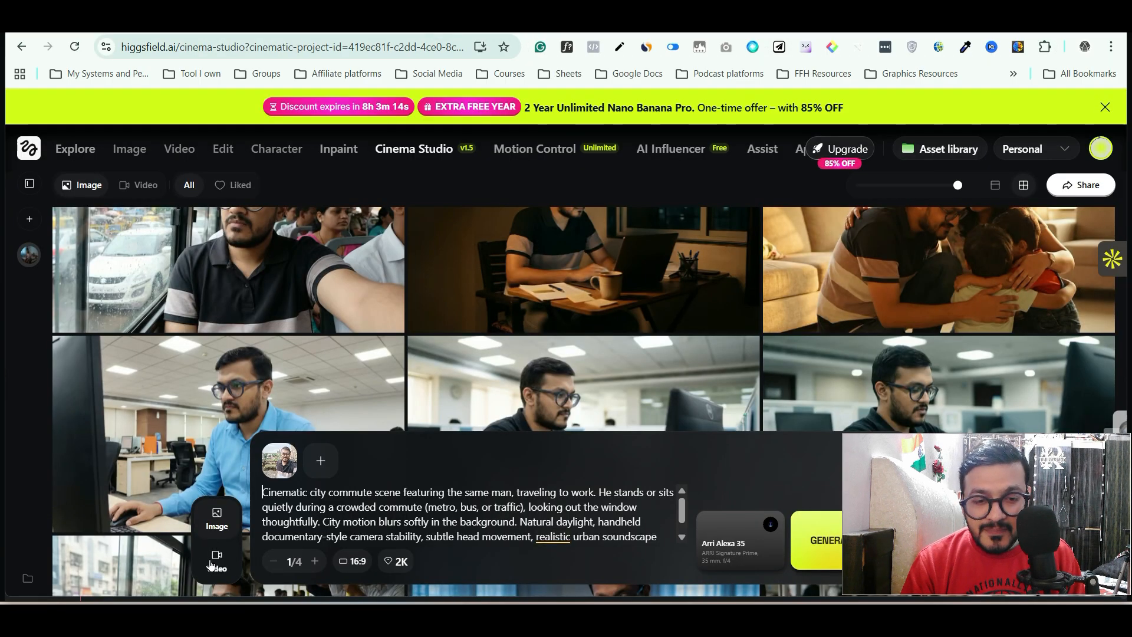
mouse_move(553, 536)
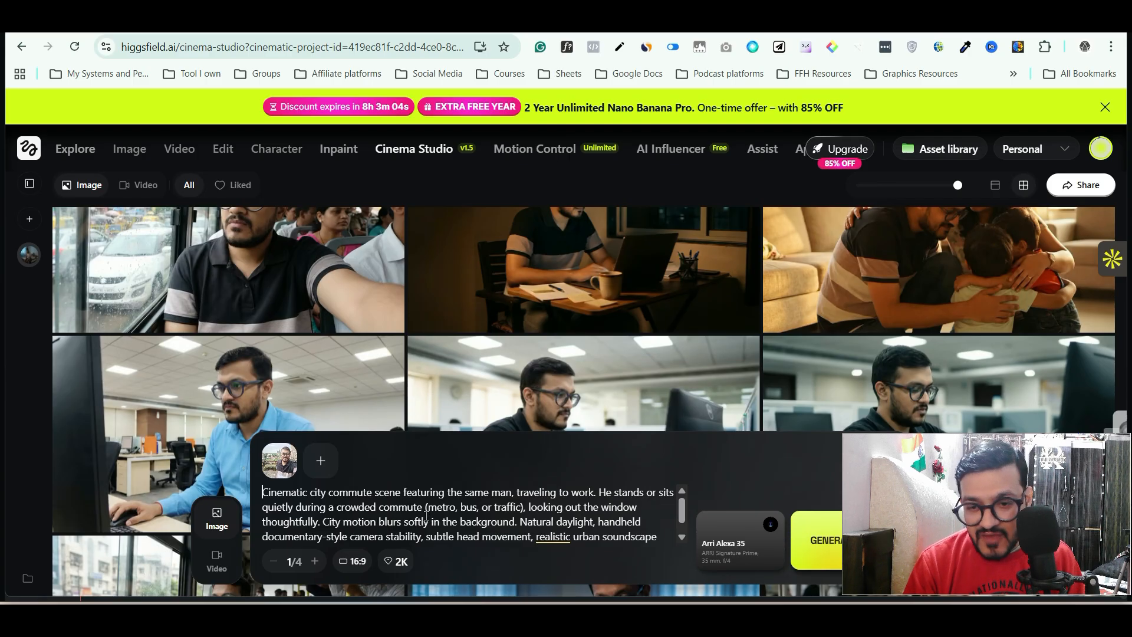
key(ctrl+Tab)
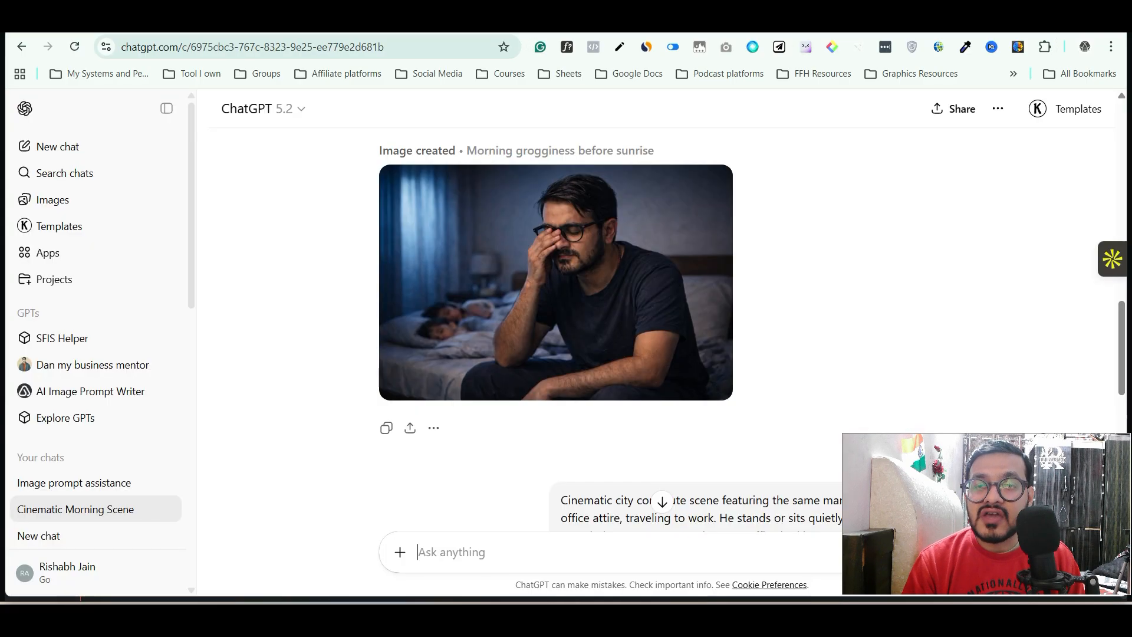
key(ctrl+Tab)
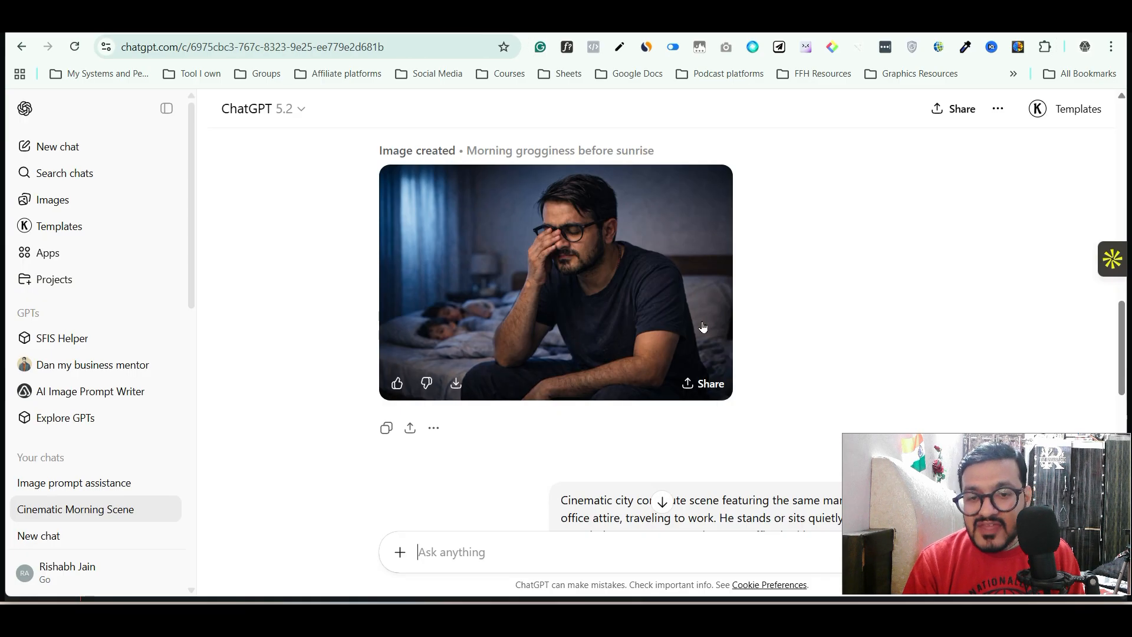
scroll(703, 326, down, 3)
scroll(705, 318, up, 8)
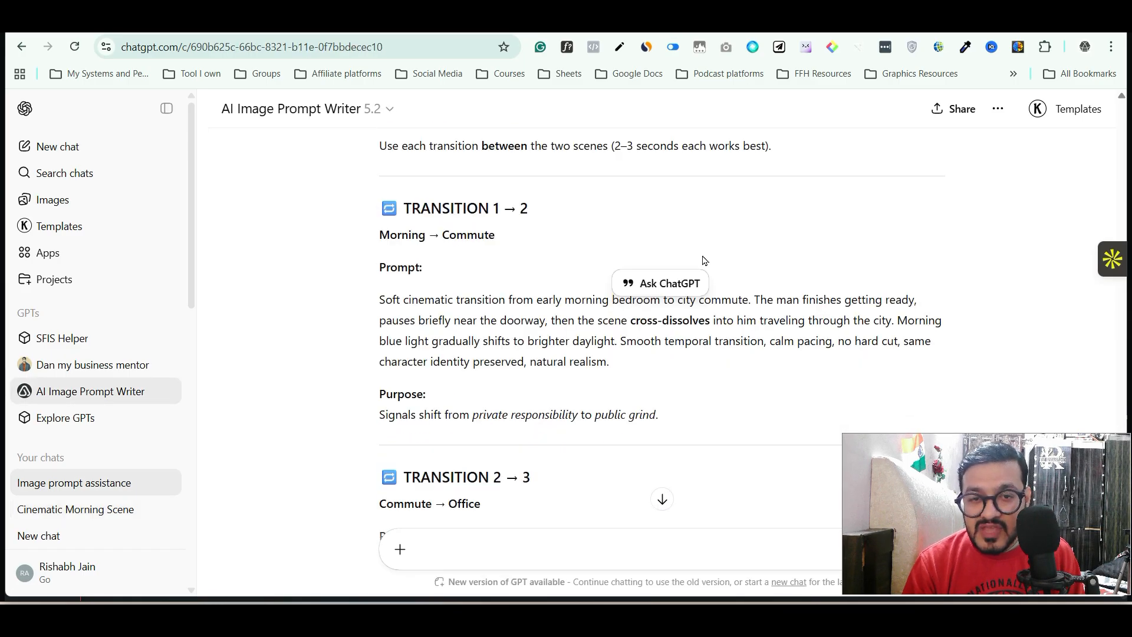
- Select the full Transition 1 → 2 prompt text in the AI Image Prompt Writer chat and return to Higgsfield Cinema Studio
scroll(704, 260, up, 4)
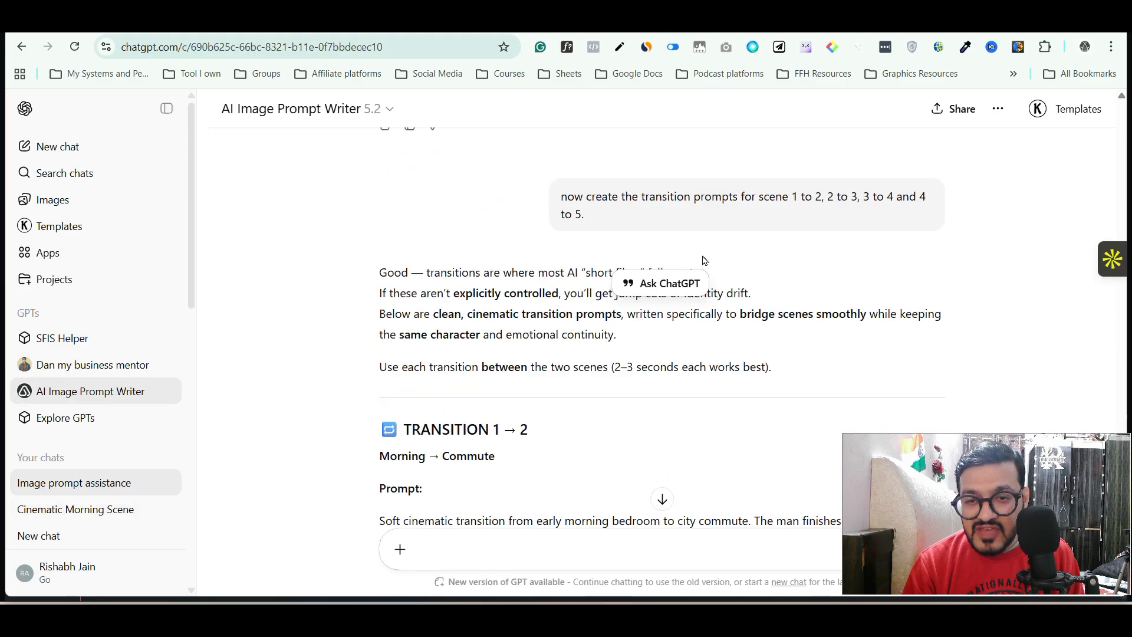
scroll(655, 281, up, 2)
click(588, 293)
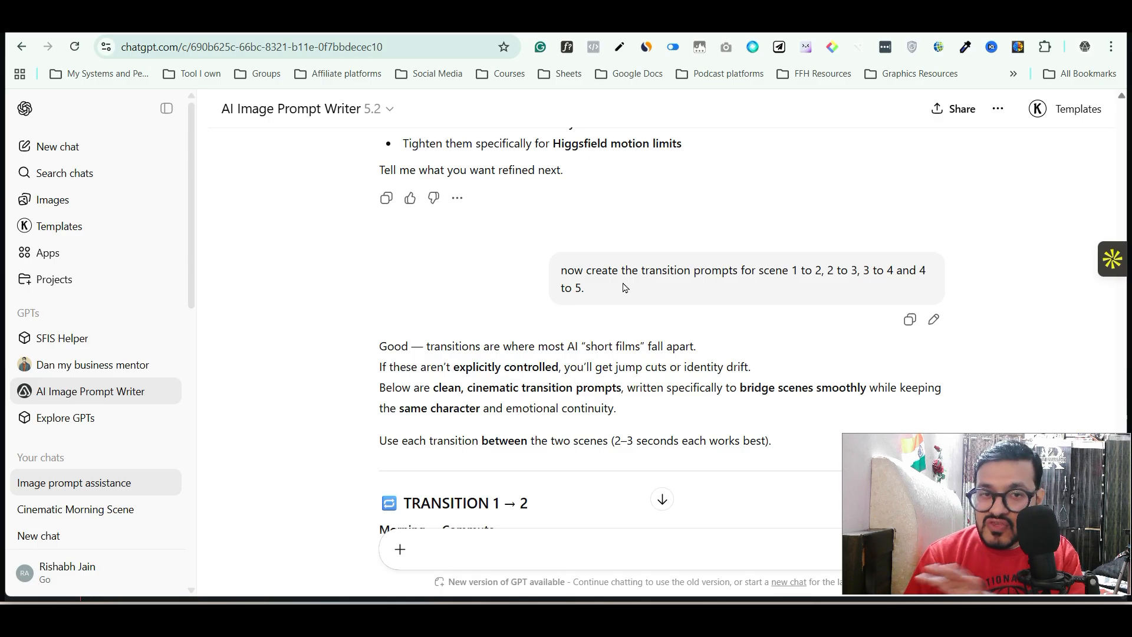
scroll(565, 358, down, 4)
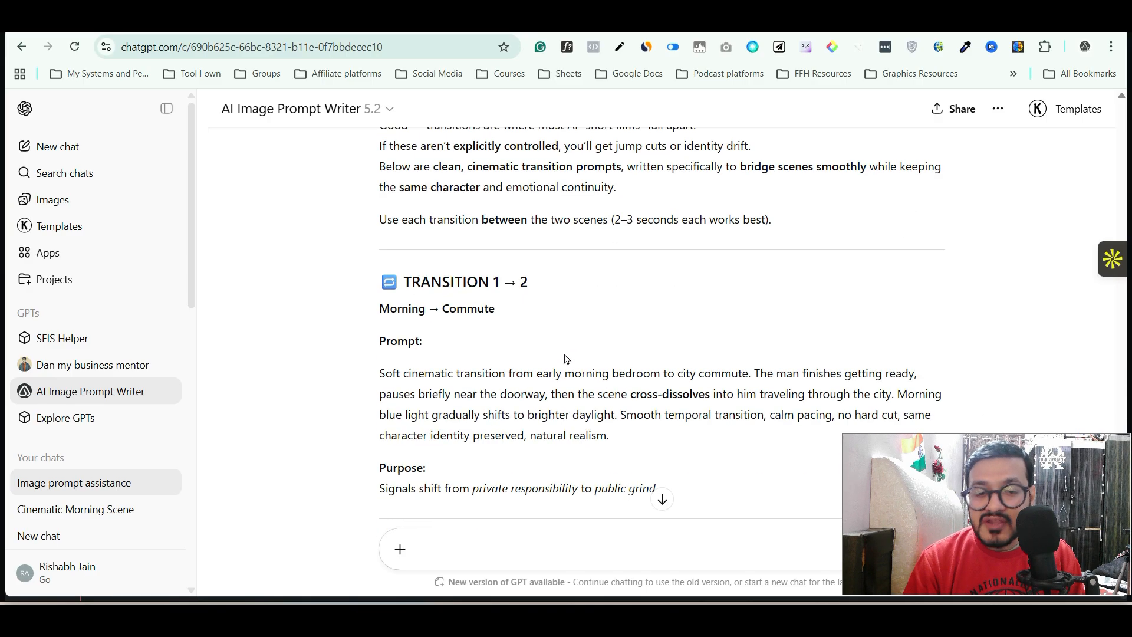
scroll(367, 289, down, 3)
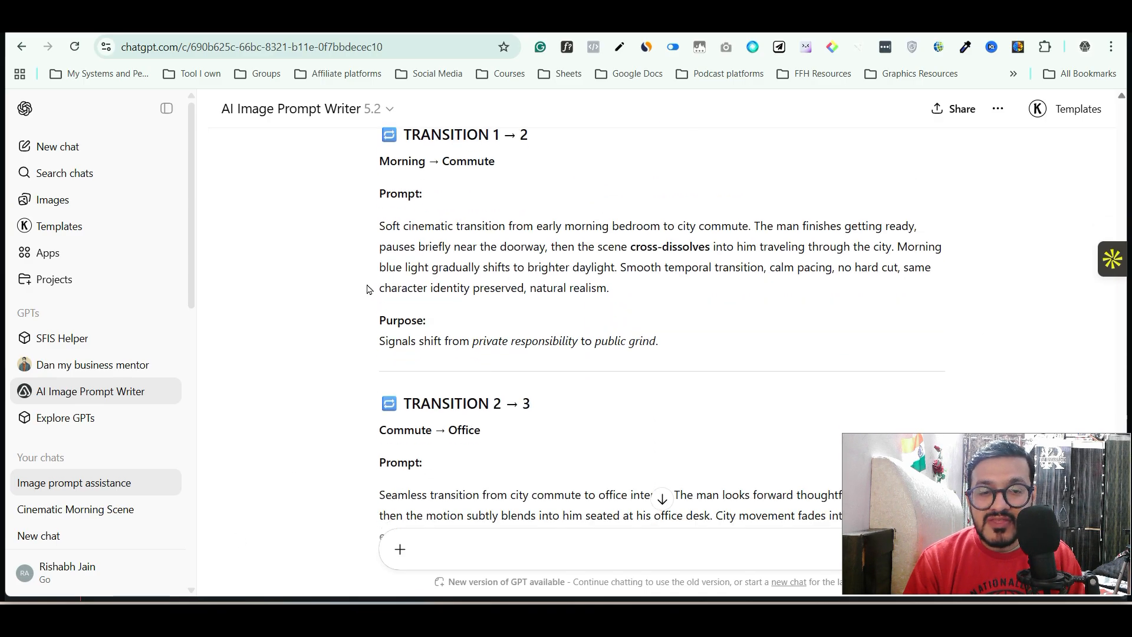
drag(380, 226, 610, 289)
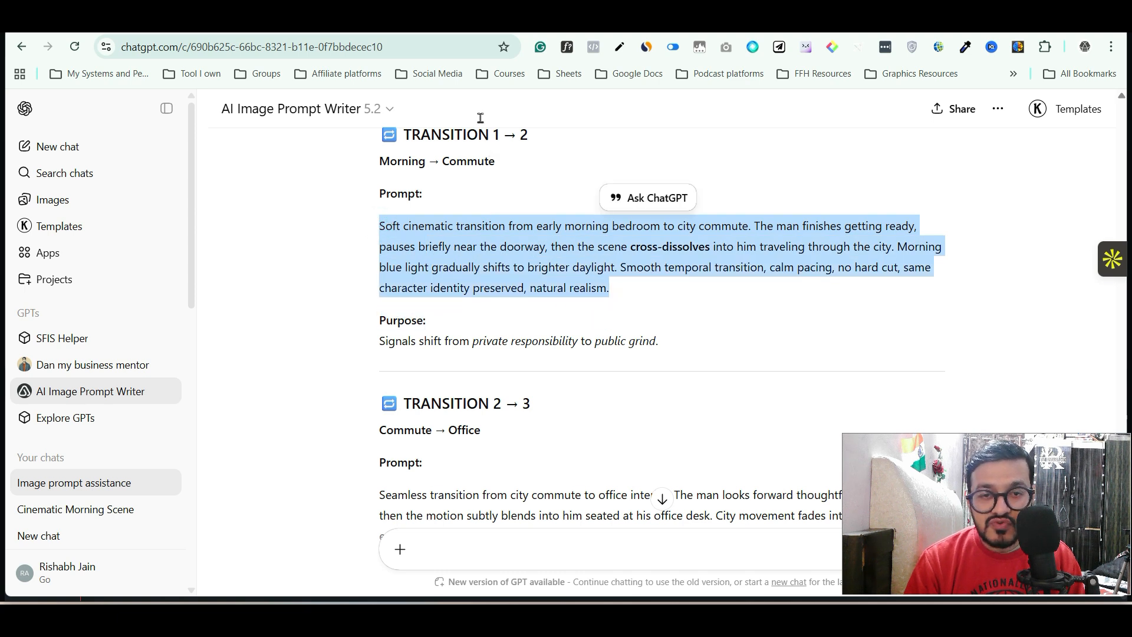
key(ctrl+Tab)
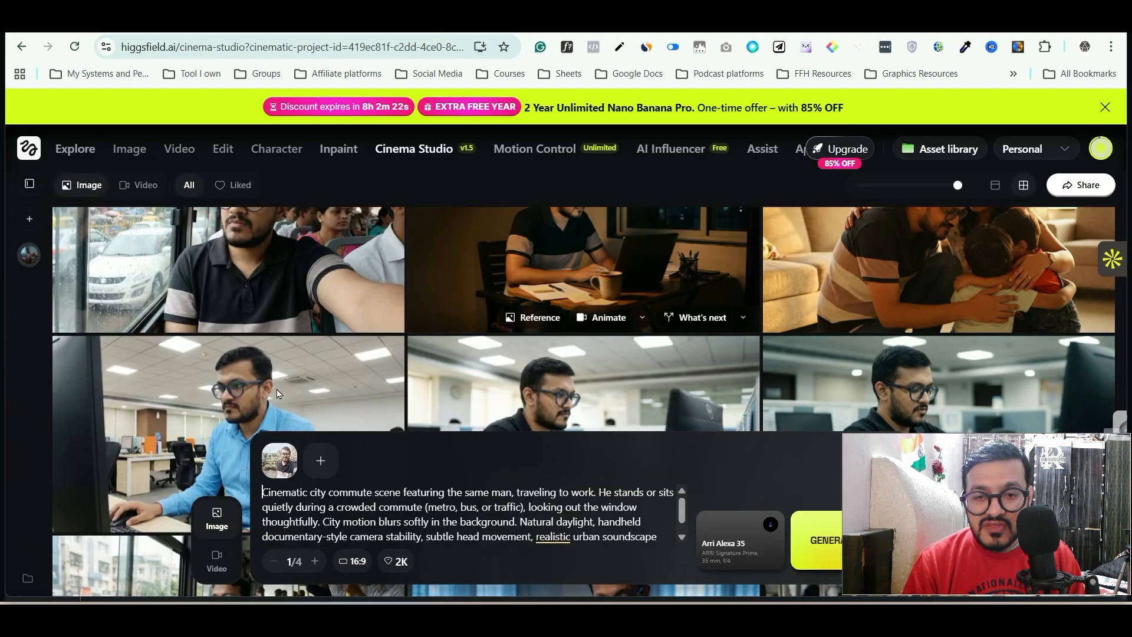
- Switch Cinema Studio to video generation and replace the existing video prompt with the Scene 1 cinematic morning prompt
scroll(323, 409, down, 2)
scroll(323, 404, down, 2)
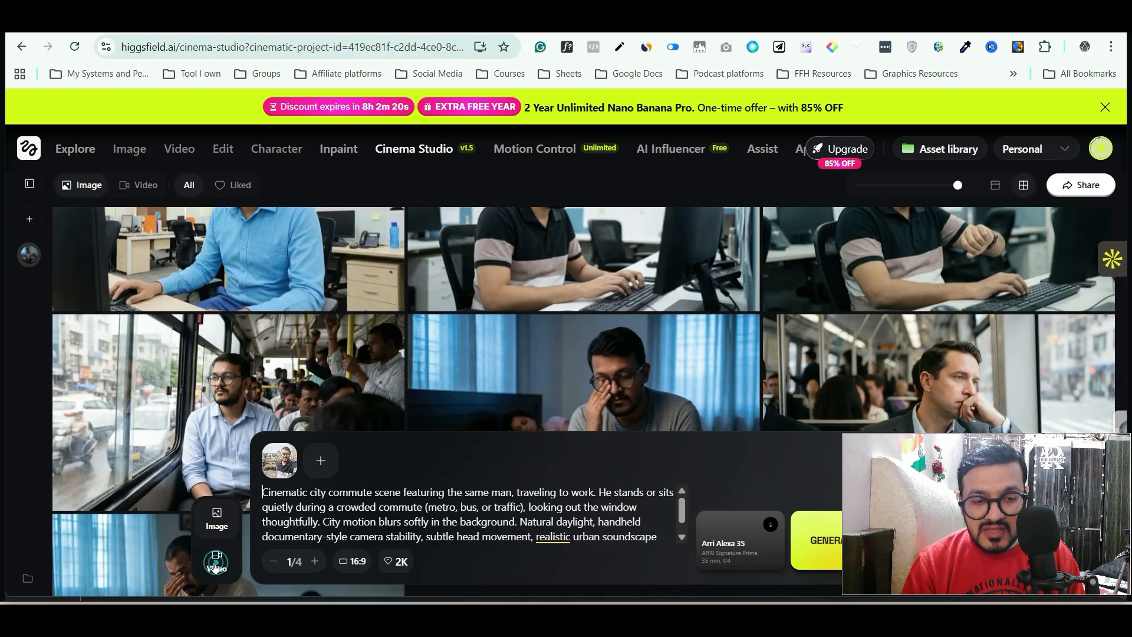
click(216, 563)
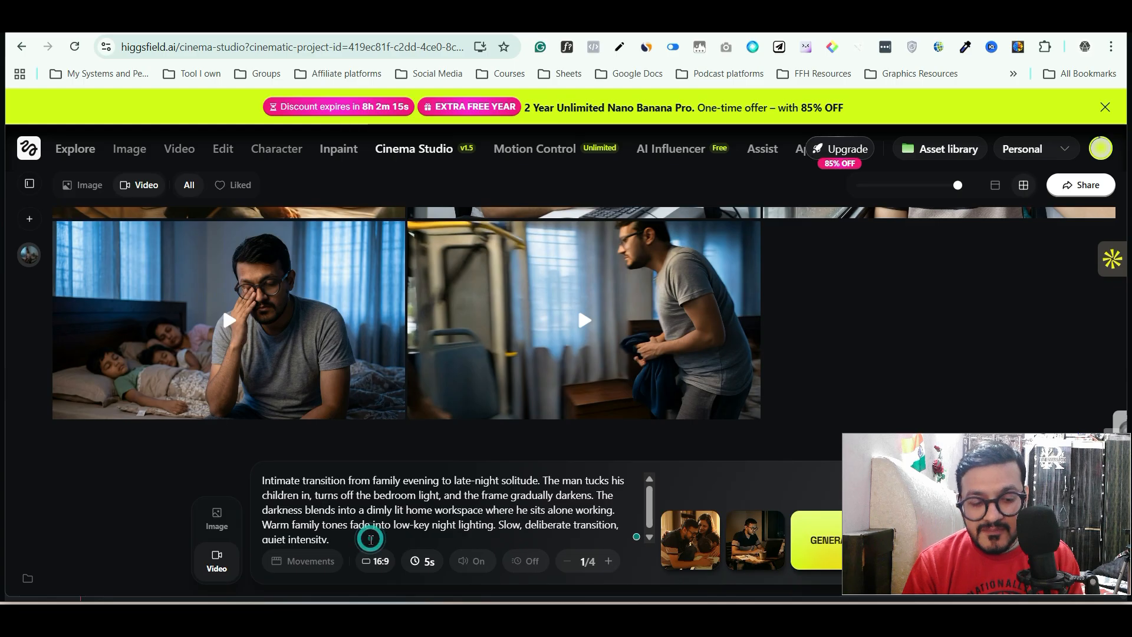
key(ctrl+a)
key(ctrl+v)
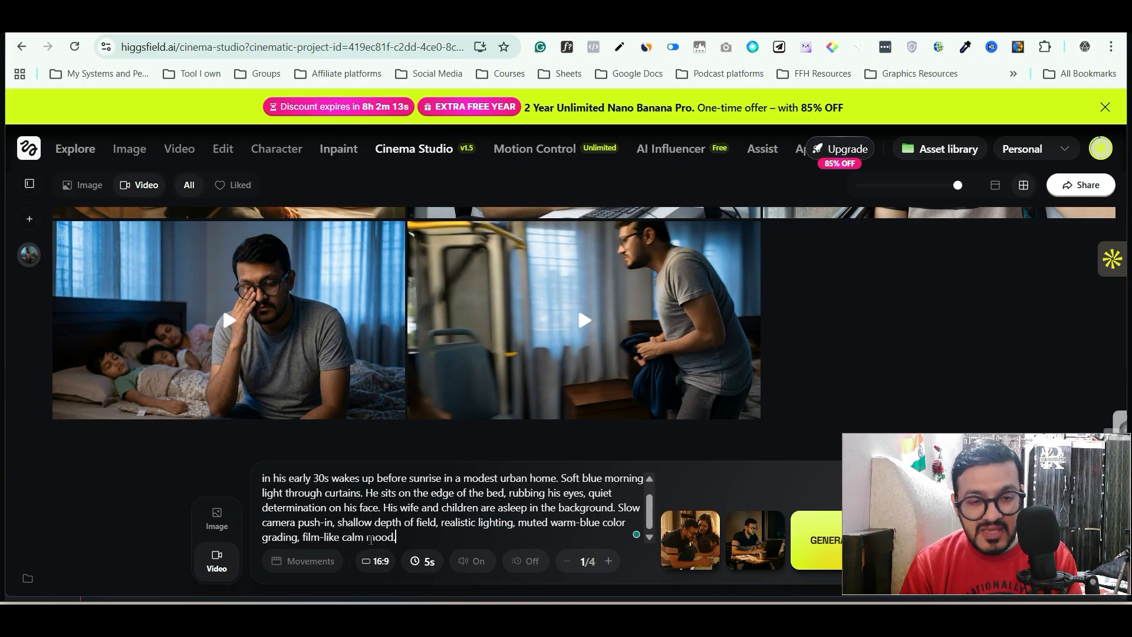
scroll(372, 519, up, 2)
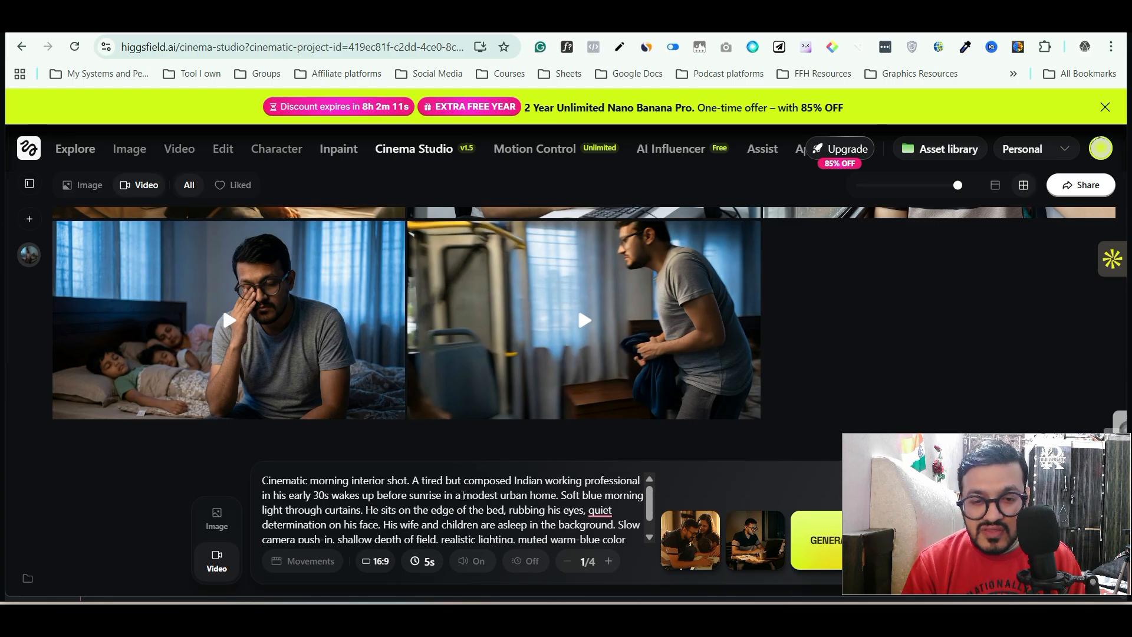
- Remove the attached start frame and end frame images from the video prompt
mouse_move(700, 537)
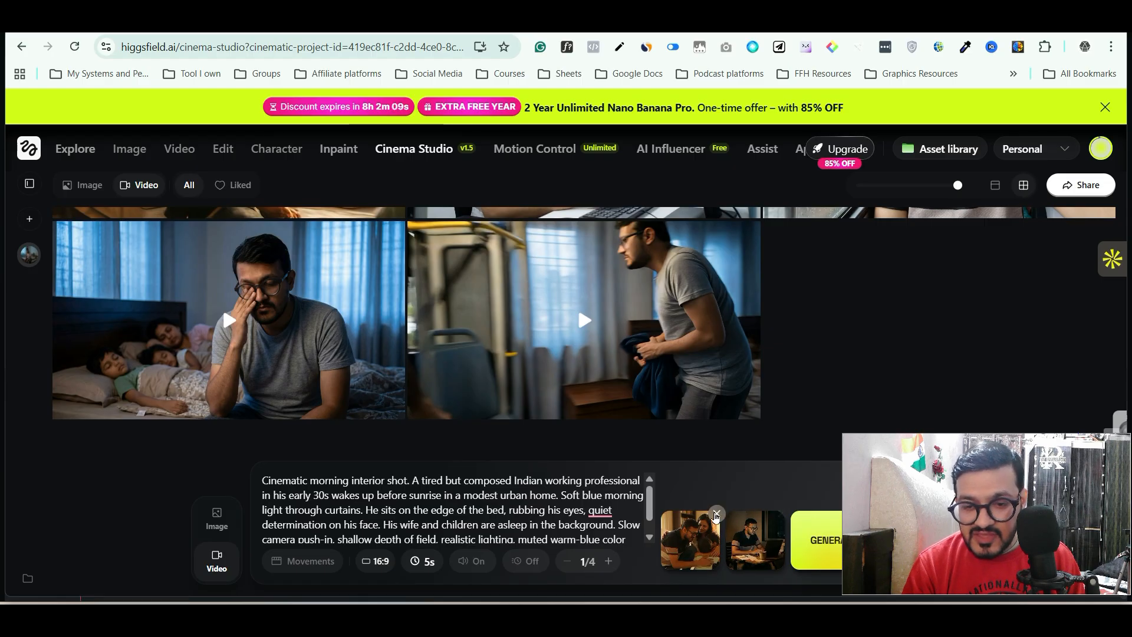
click(713, 516)
click(781, 516)
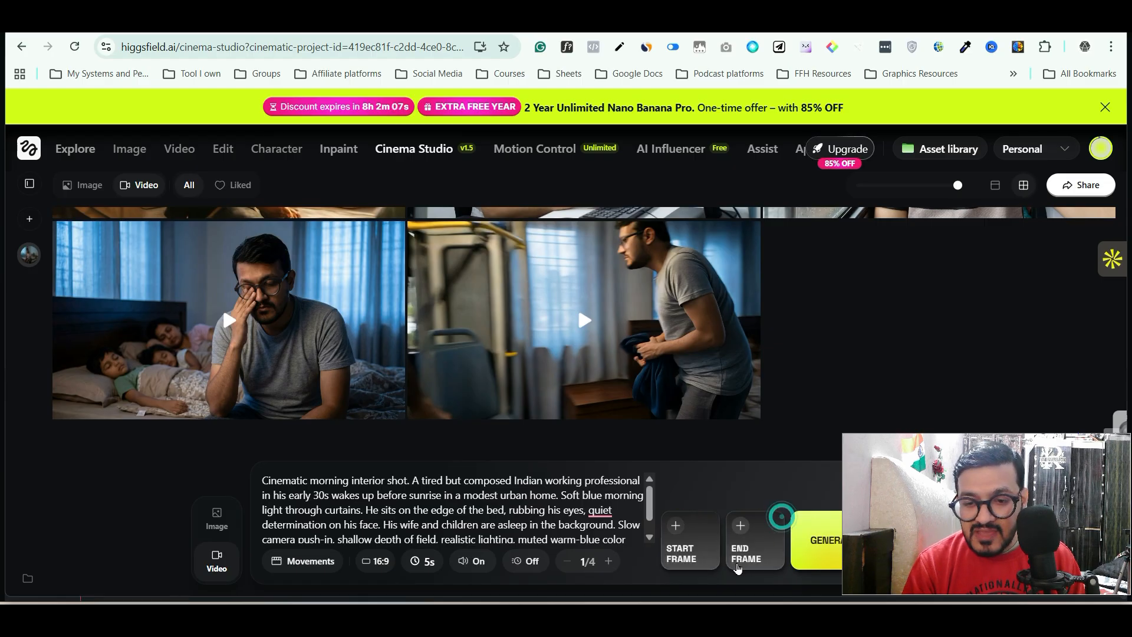
- From the image generations, set the bedroom morning image as the start frame and the blue-shirt bus commute image as the end frame
click(688, 538)
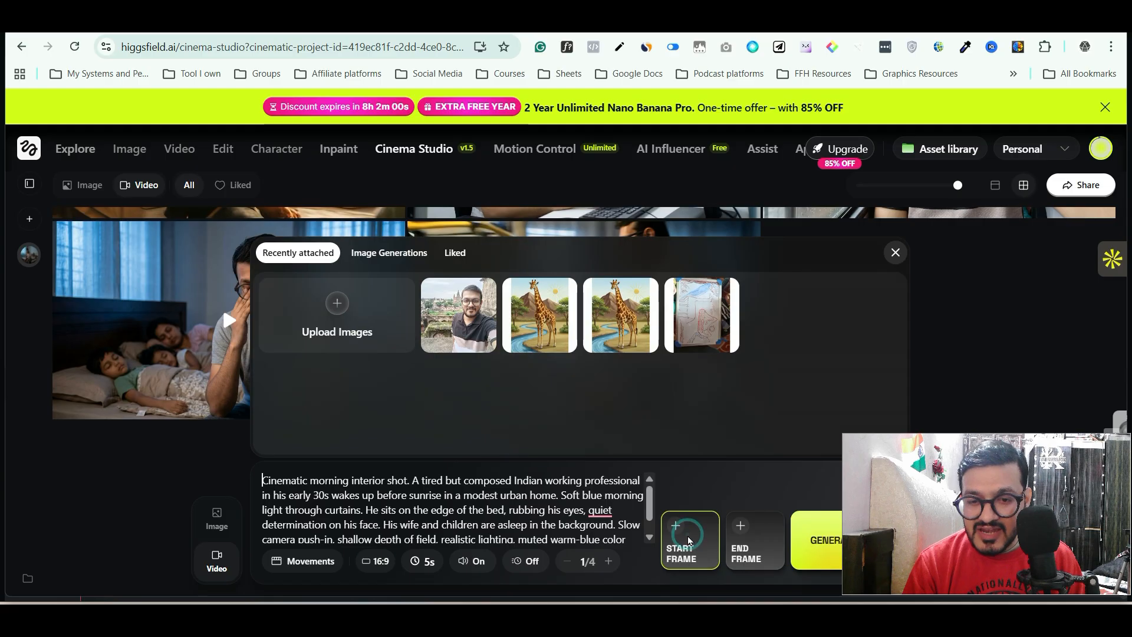
click(384, 257)
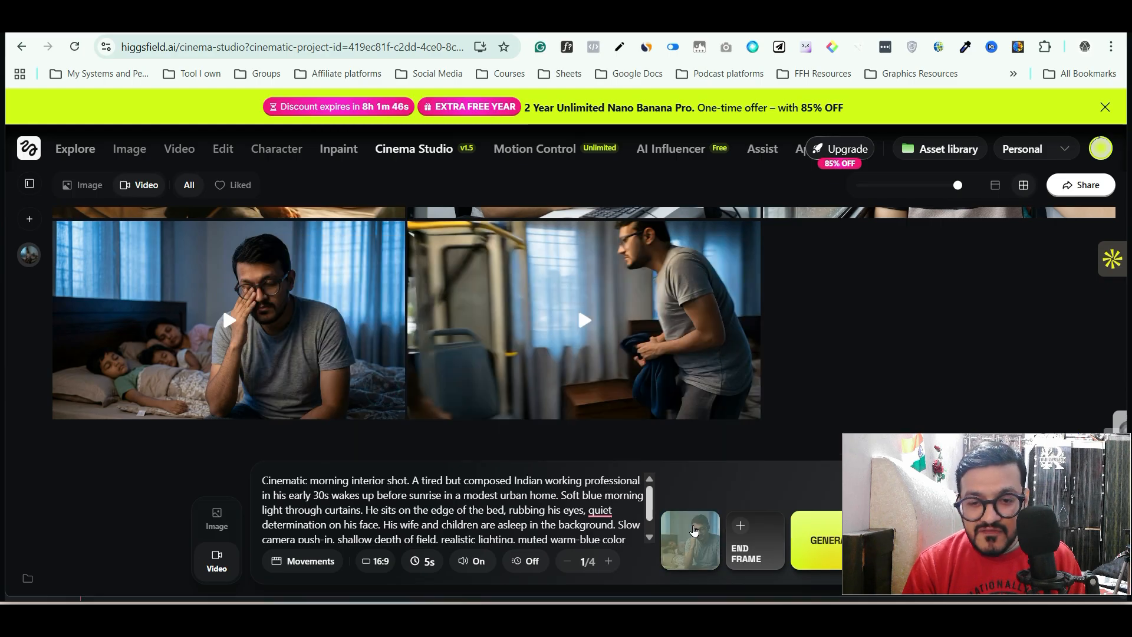
click(755, 539)
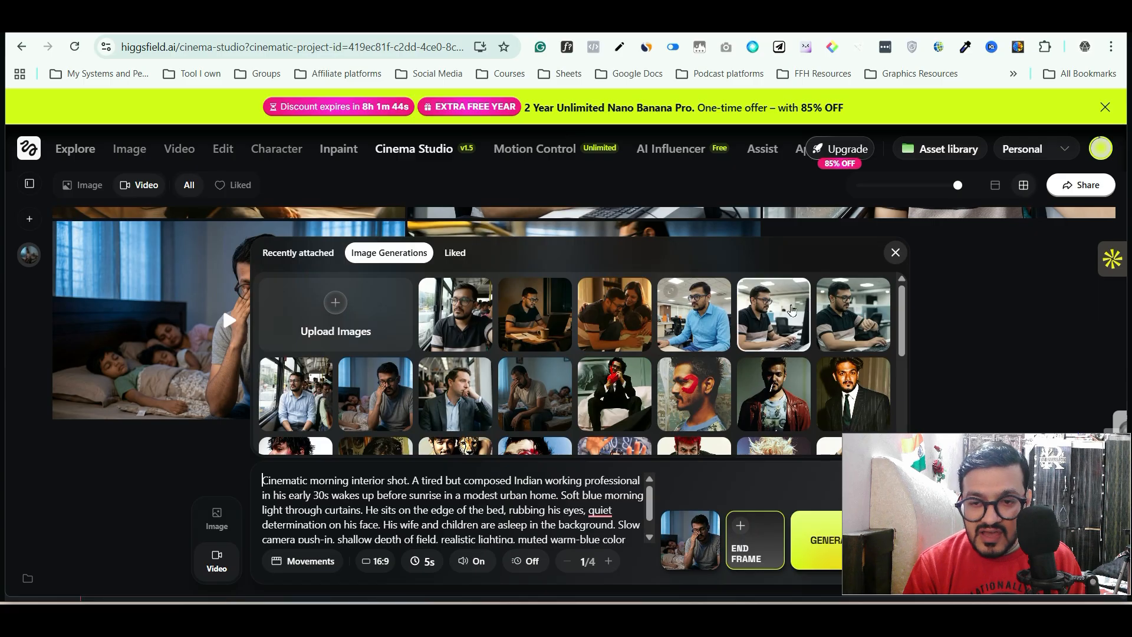
click(311, 378)
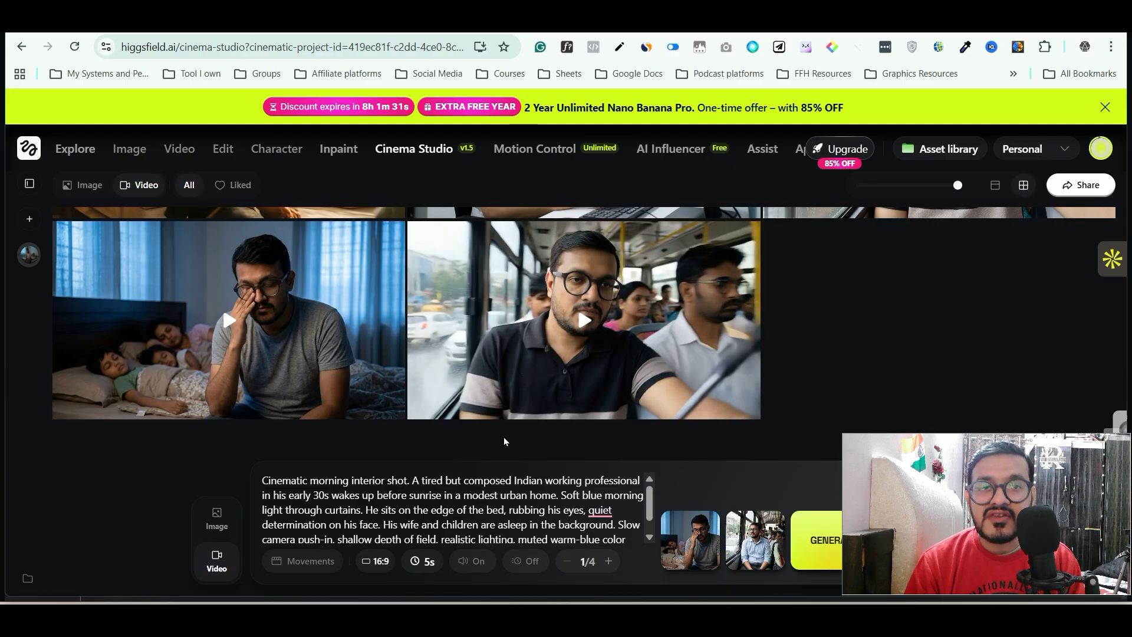
- Copy the Transition 2 → 3 Commute → Office prompt from the AI Image Prompt Writer chat and return to Higgsfield Cinema Studio
drag(341, 497, 534, 551)
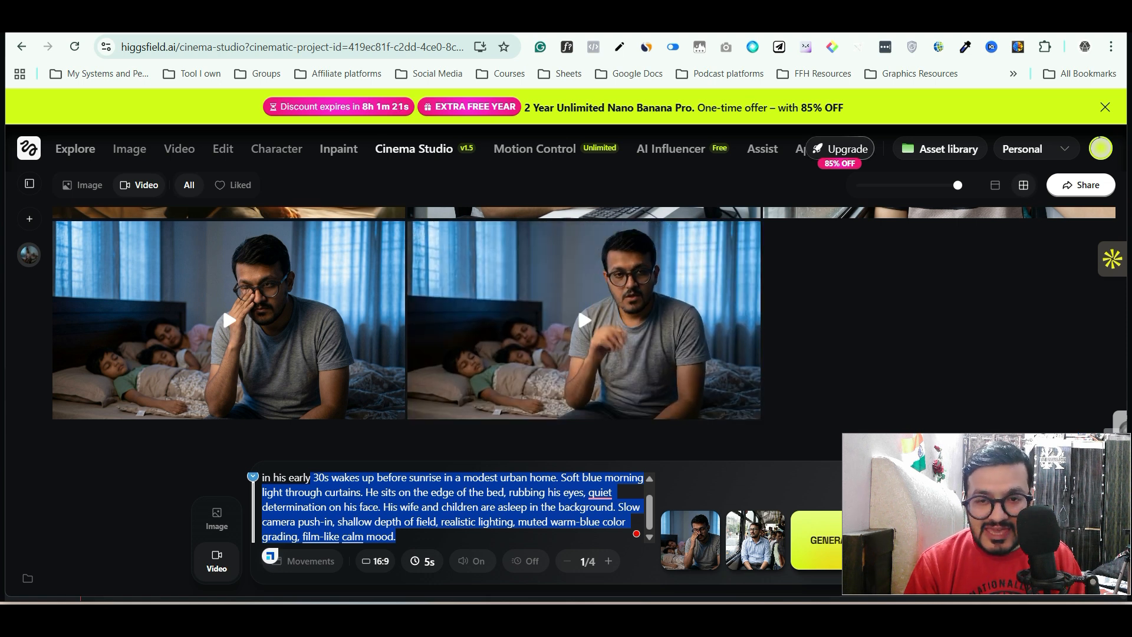
click(650, 26)
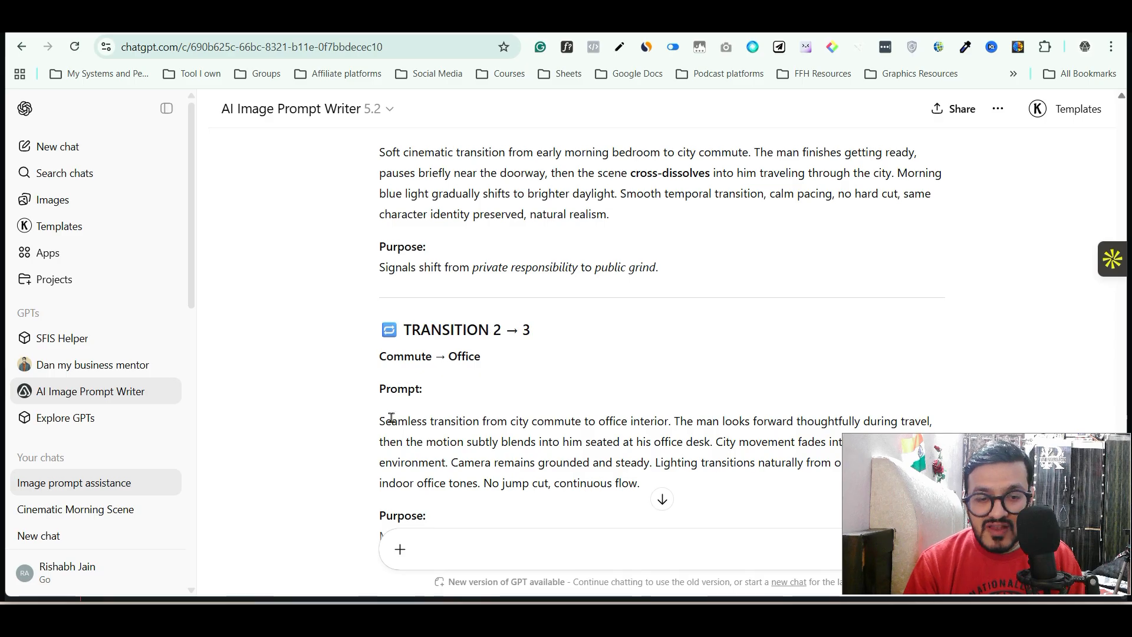
drag(451, 433, 639, 482)
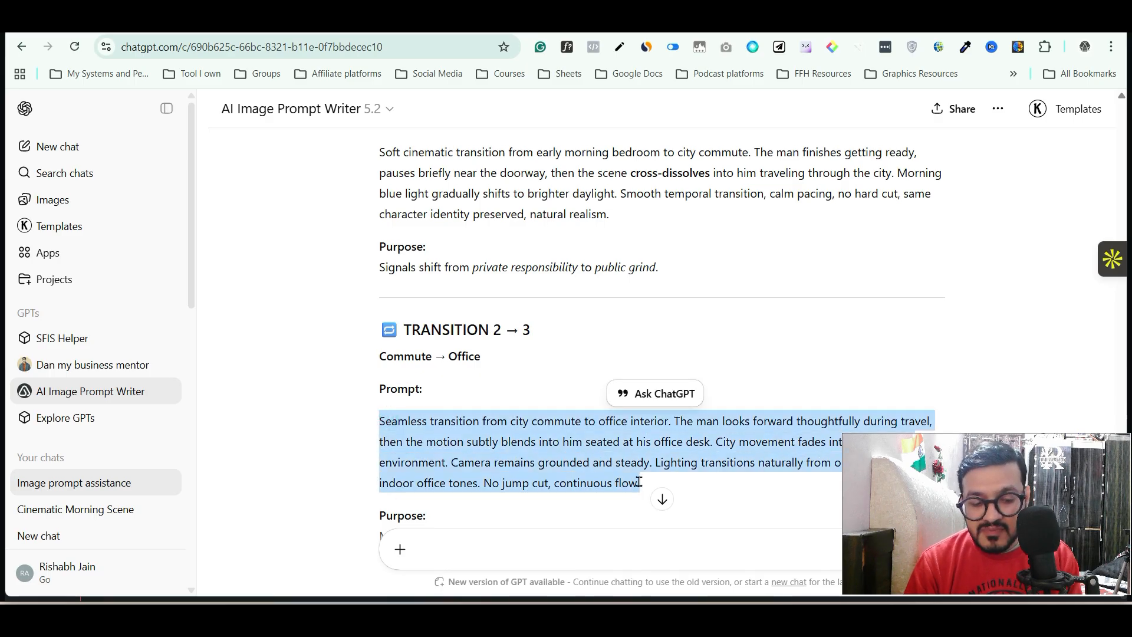
click(513, 26)
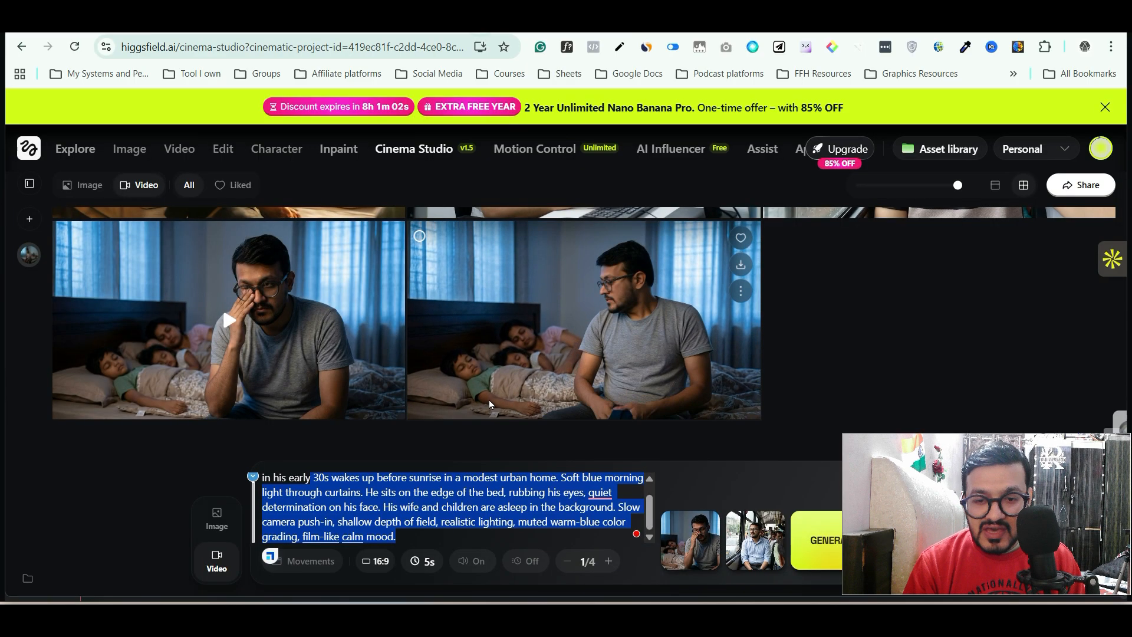
- Replace the start frame with the blue-shirt bus commute image and the end frame with the black-polo office desk image
click(716, 513)
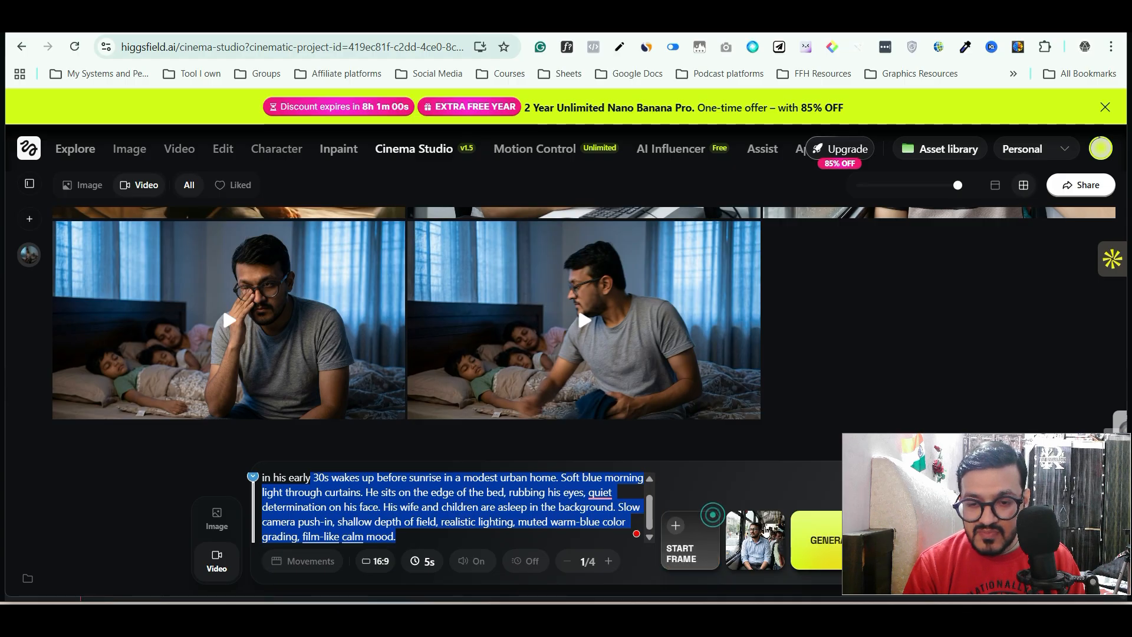
click(777, 517)
click(676, 527)
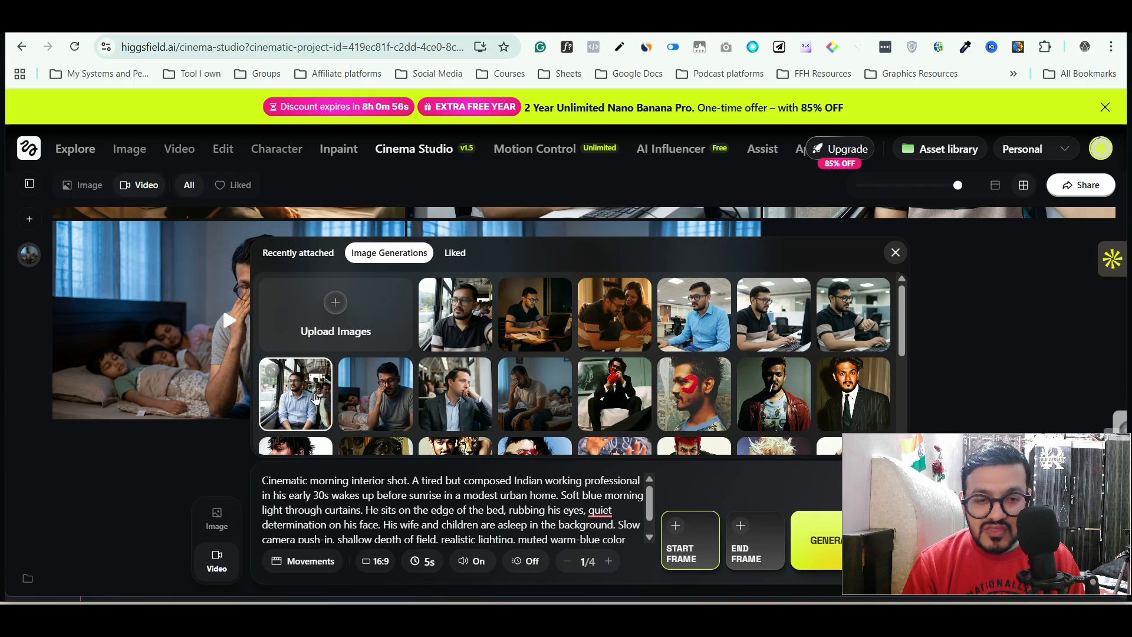
click(288, 424)
click(740, 560)
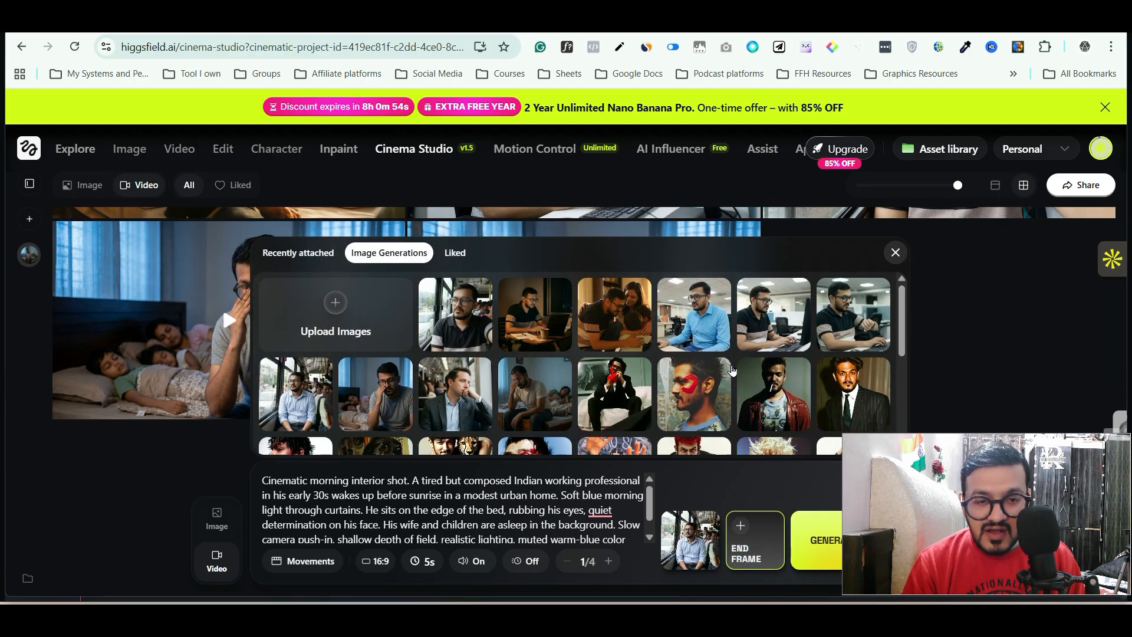
click(765, 316)
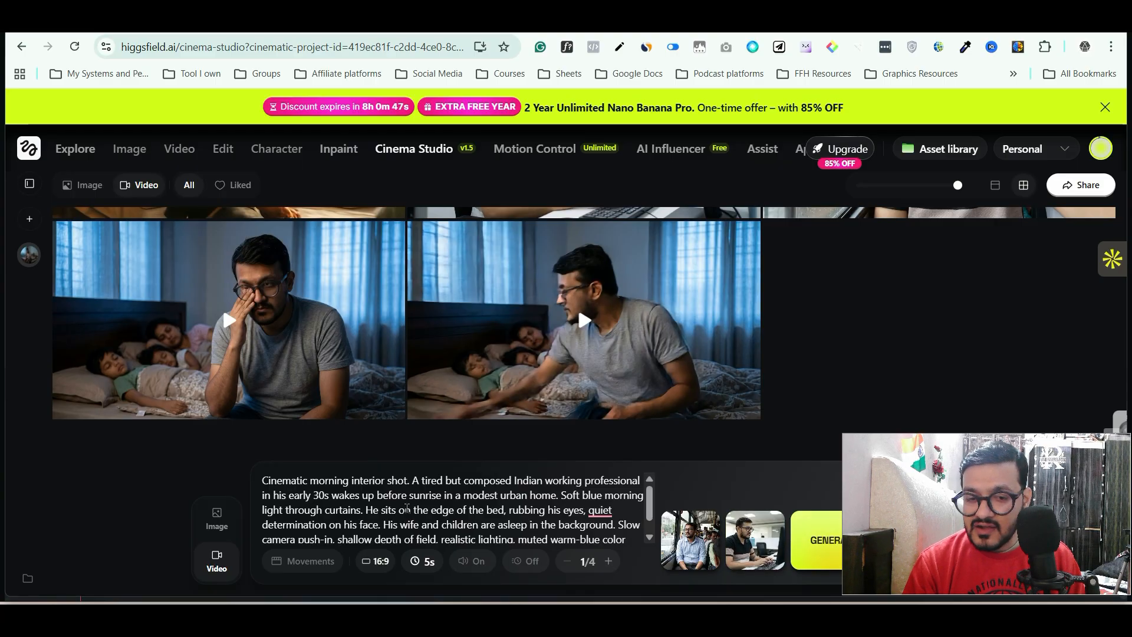
- Replace the whole video prompt with the copied Transition 2 → 3 text from city commute to office interior
key(ctrl+a)
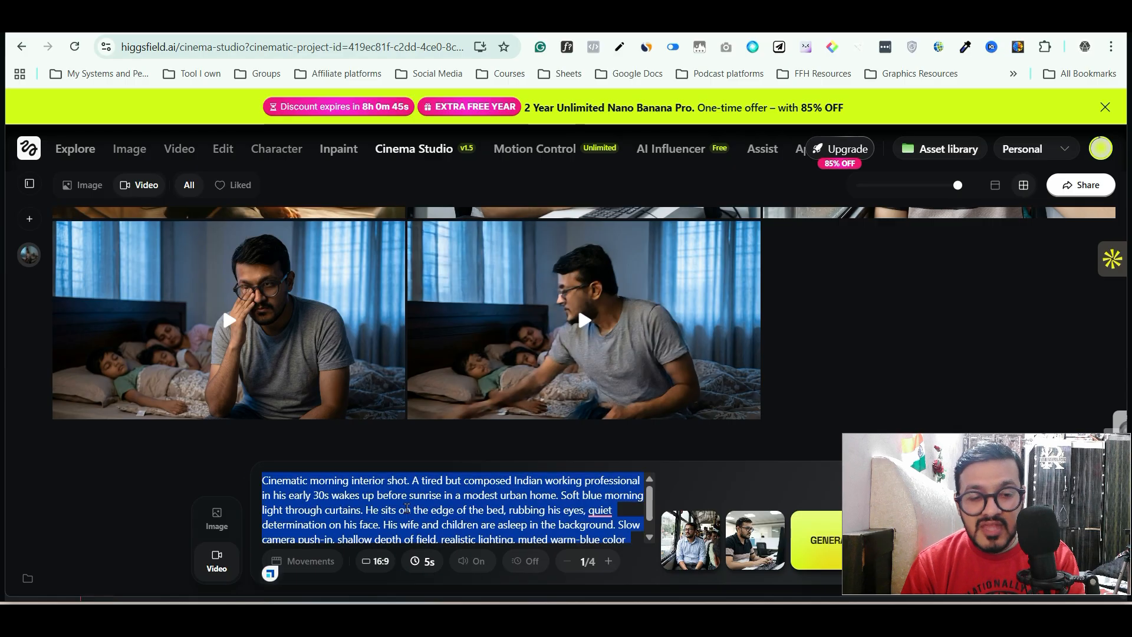
key(ctrl+v)
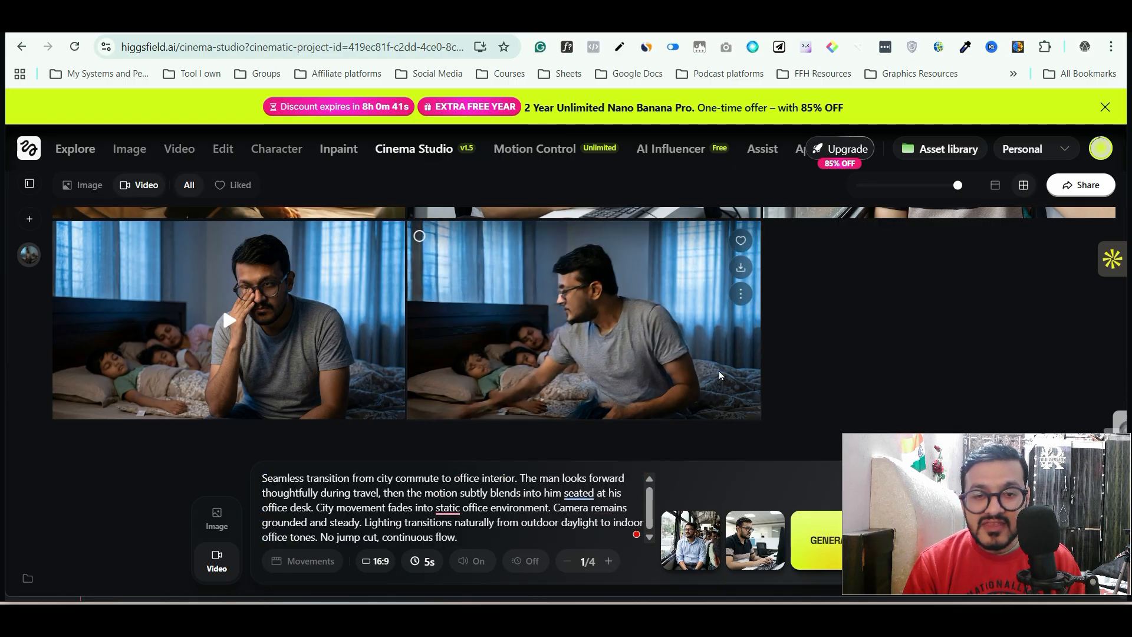
- Preview the generated scene and transition videos in the project's video gallery, from the morning bedroom to the family evening
mouse_move(339, 371)
scroll(577, 378, up, 3)
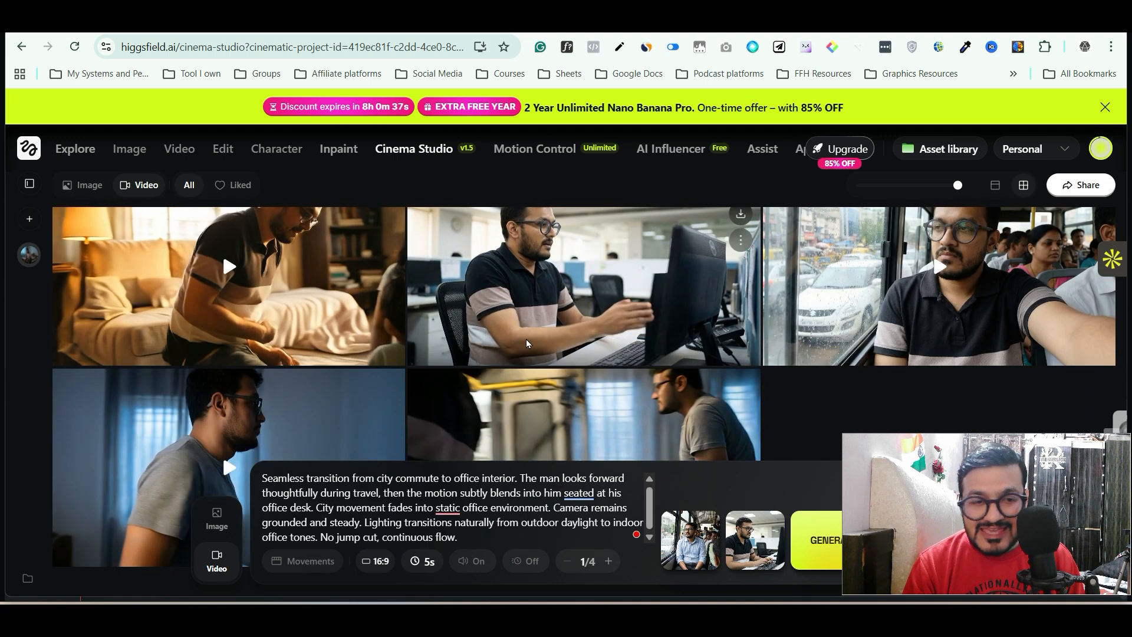
scroll(524, 338, up, 1)
mouse_move(231, 321)
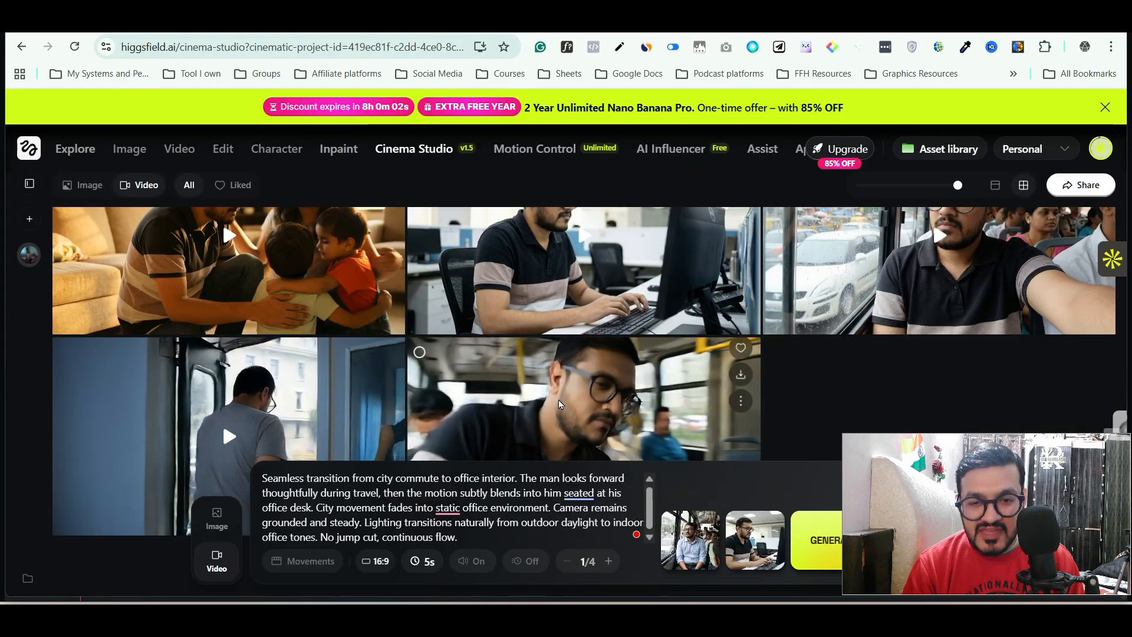
scroll(592, 347, up, 2)
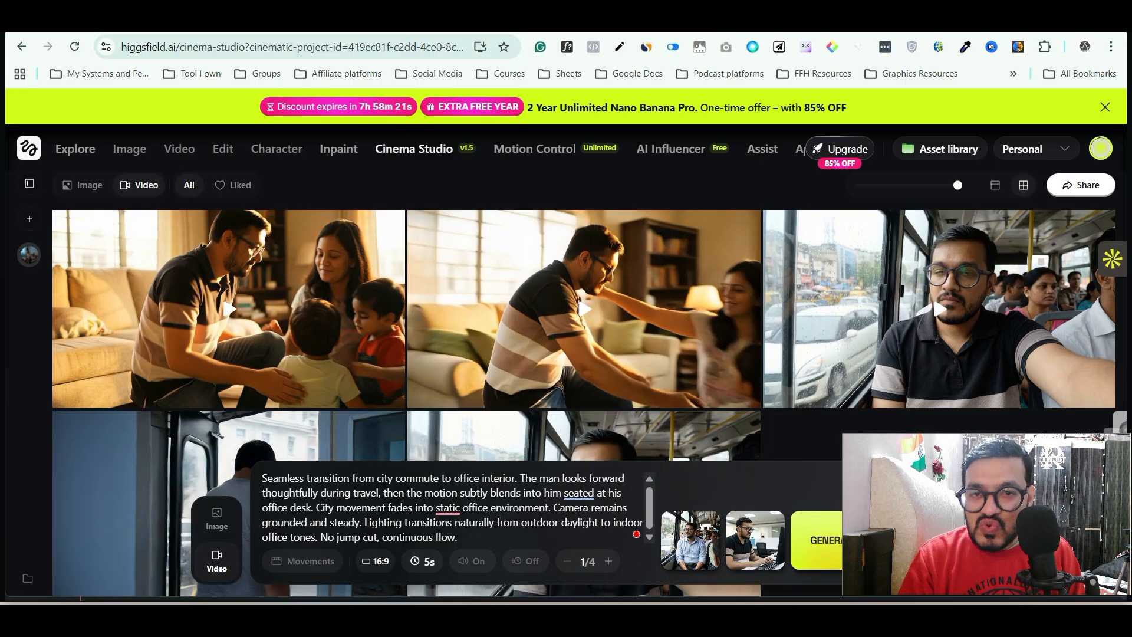
- Review the transition and scene prompts in the AI Image Prompt Writer chat and return to Higgsfield Cinema Studio
key(ctrl+shift+Tab)
scroll(609, 375, up, 15)
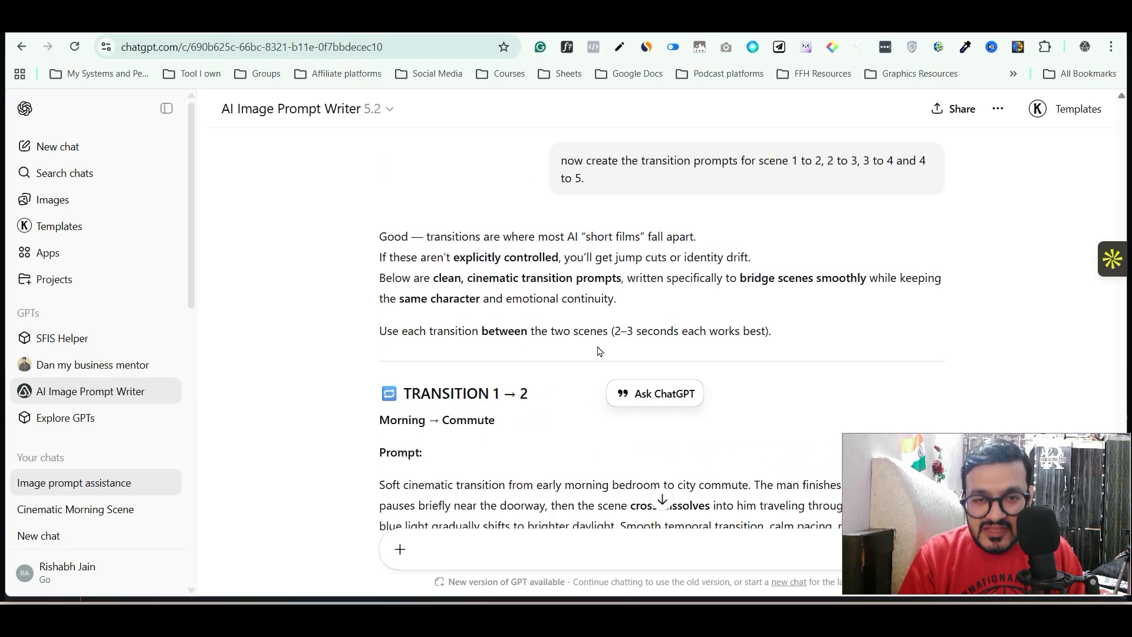
scroll(701, 328, down, 6)
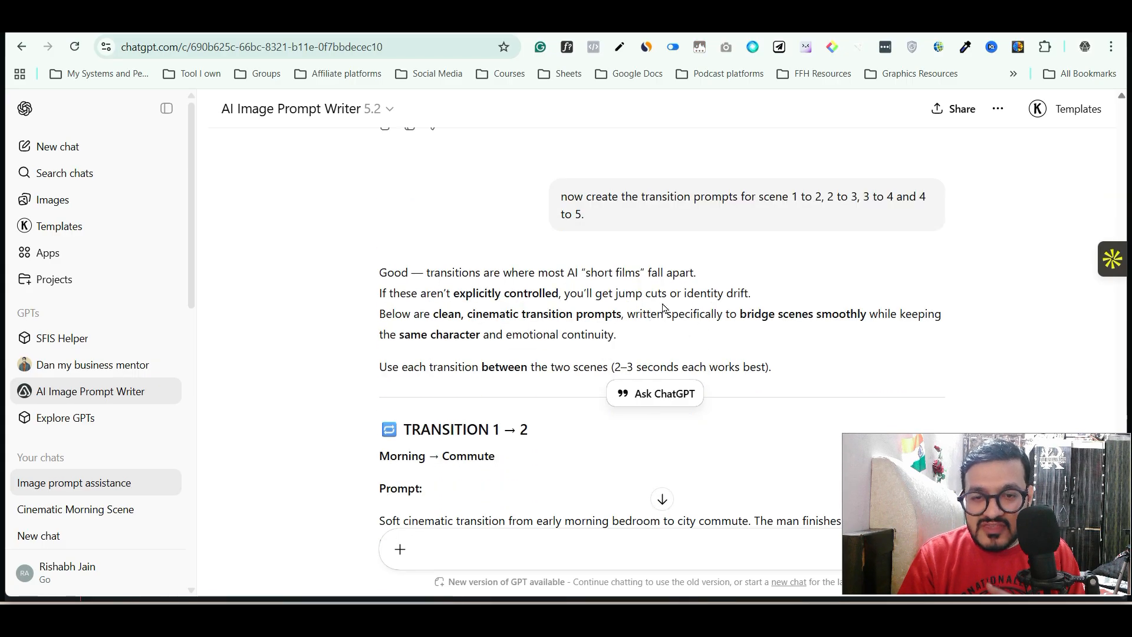
scroll(663, 308, up, 8)
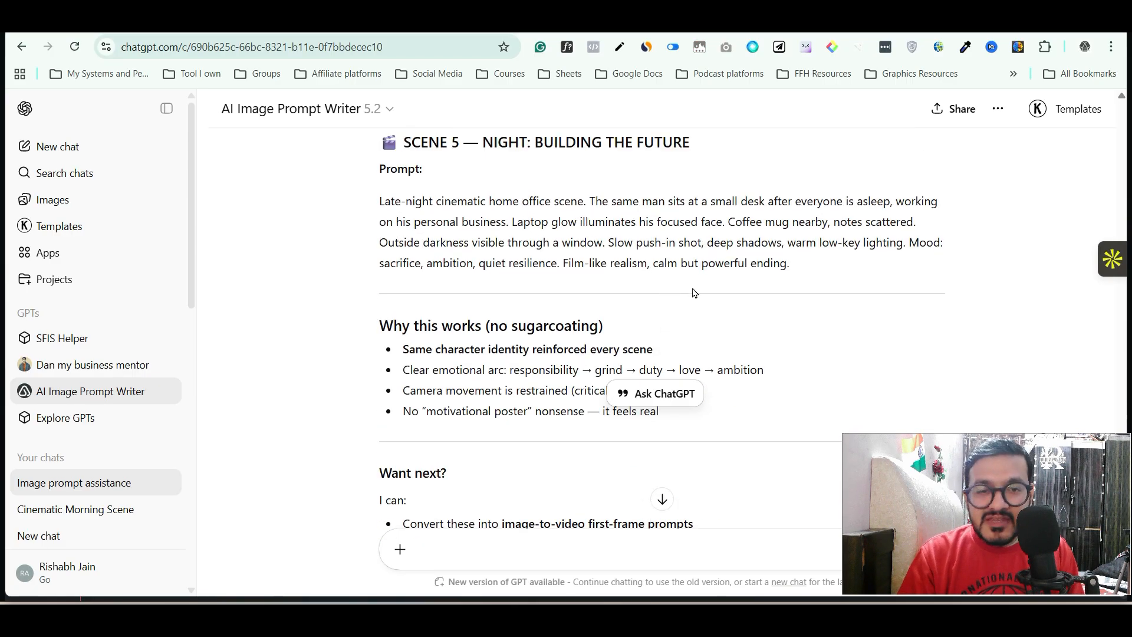
scroll(692, 293, up, 5)
scroll(607, 209, up, 3)
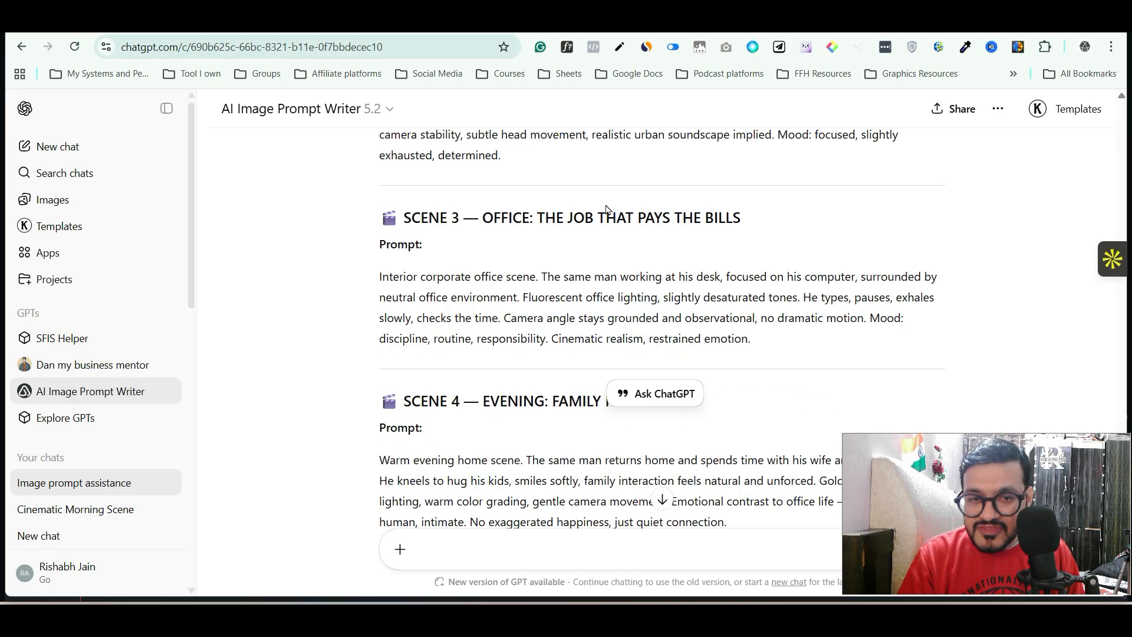
key(ctrl+Tab)
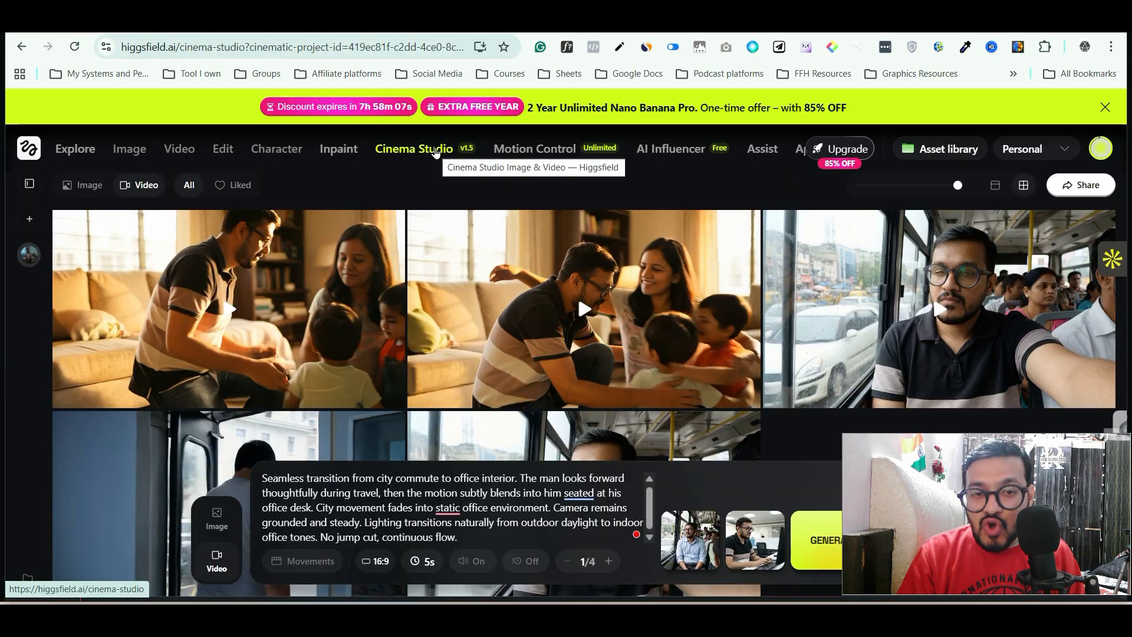